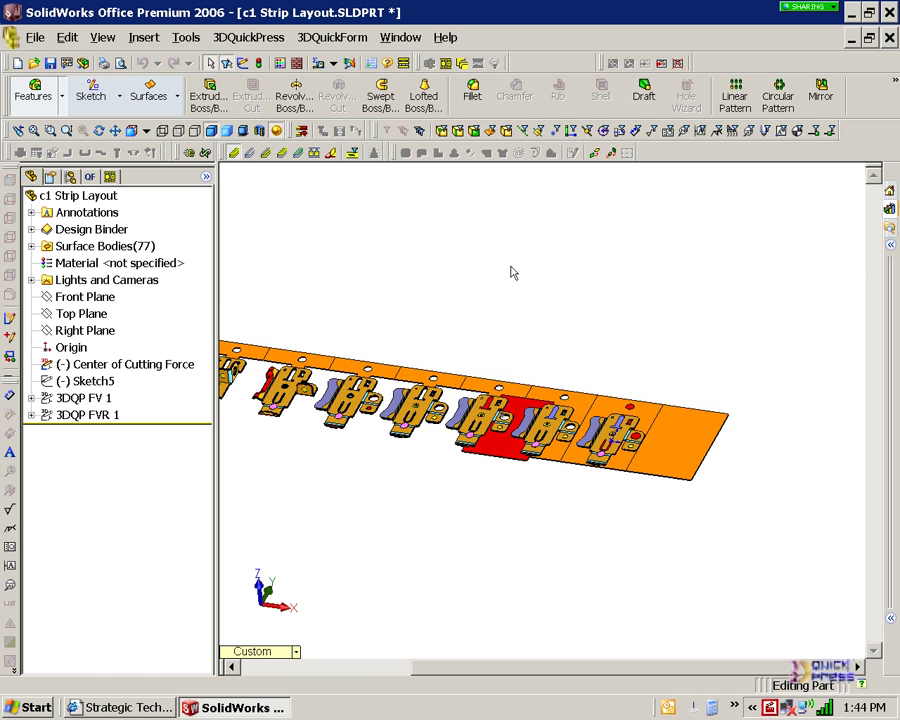
Zoom to fit the entire progressive-die strip layout in the view.
click(196, 155)
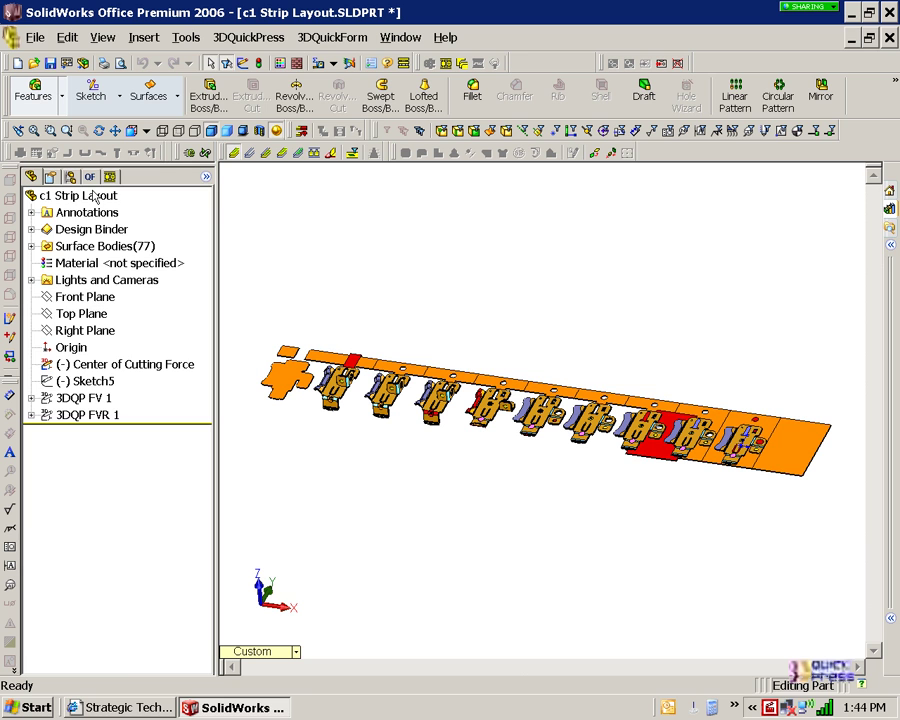
Run Export Strip and Punches on the c1 Strip Layout and confirm it.
right_click(95, 196)
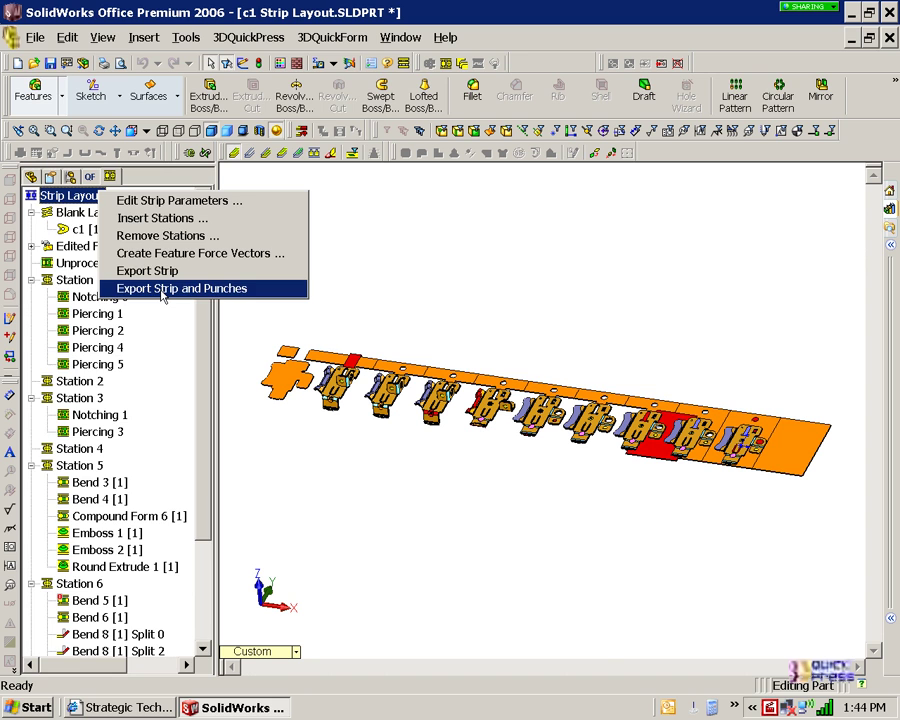
click(163, 291)
click(91, 221)
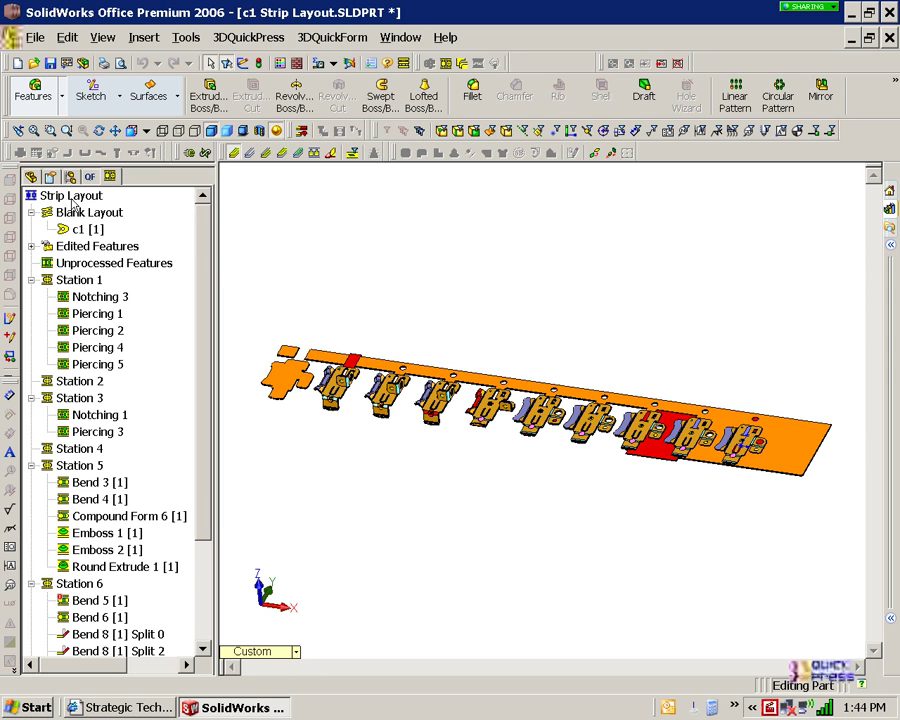
Publish the strip layout to eDrawings, then rotate and zoom in on the later stations.
click(203, 154)
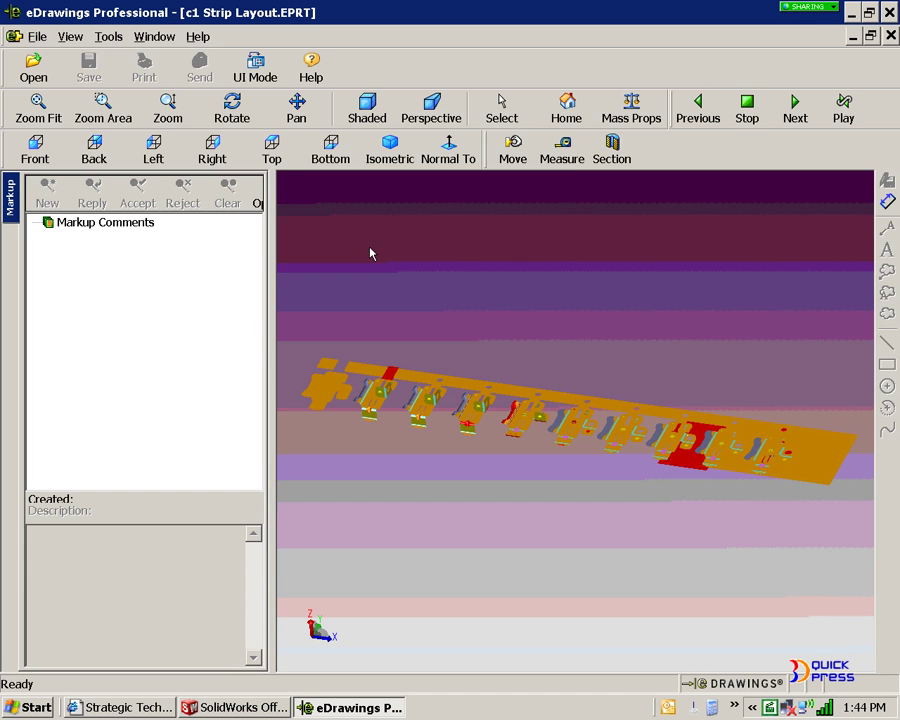
drag(617, 446, 595, 508)
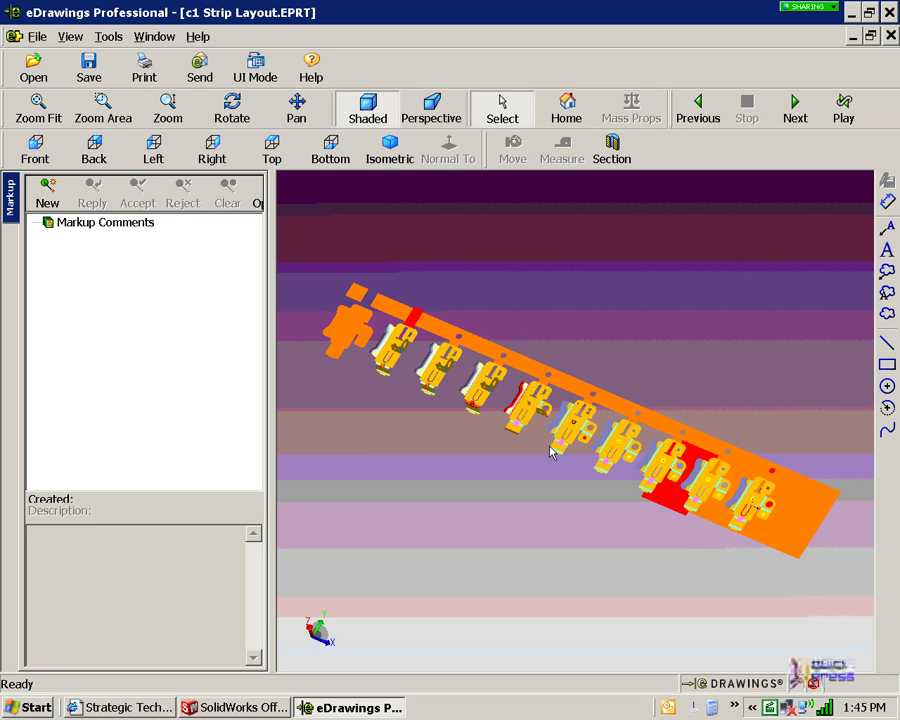
drag(797, 384, 768, 276)
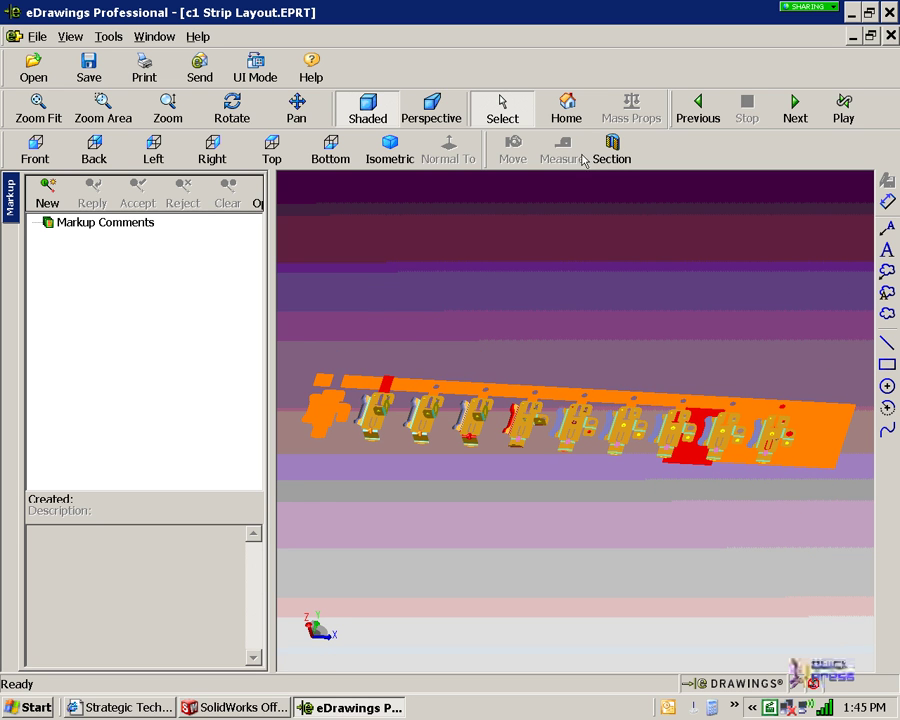
drag(641, 371, 615, 500)
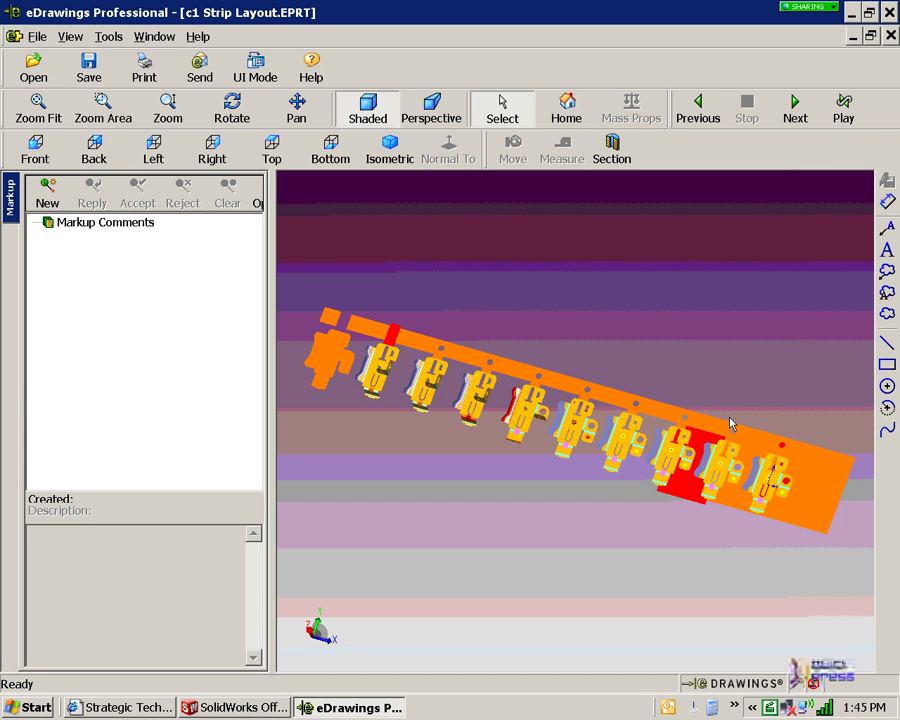
drag(731, 424, 842, 352)
scroll(703, 485, up, 2)
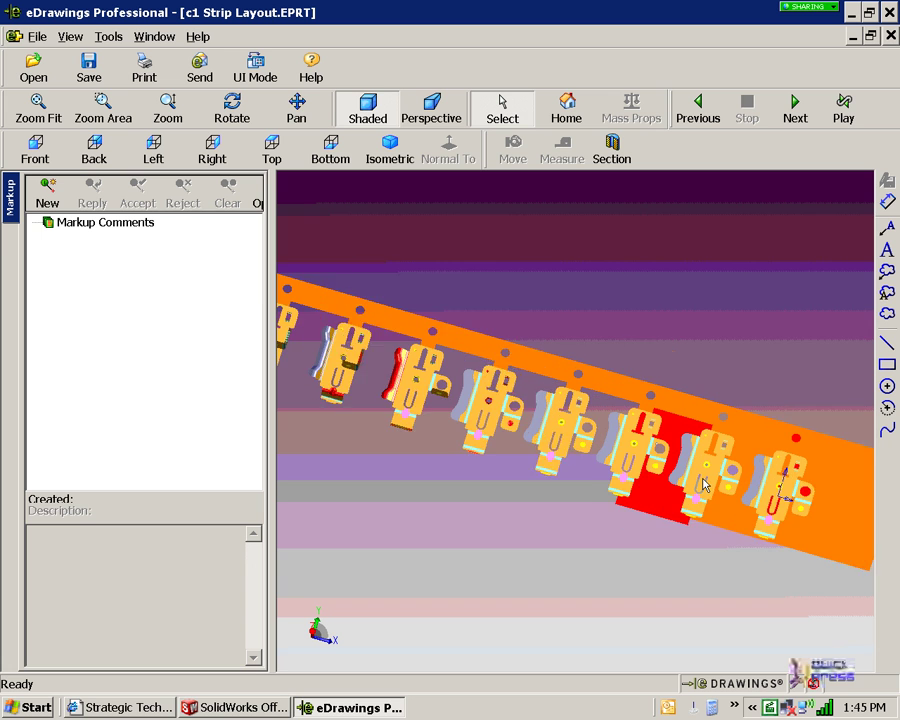
scroll(703, 485, up, 1)
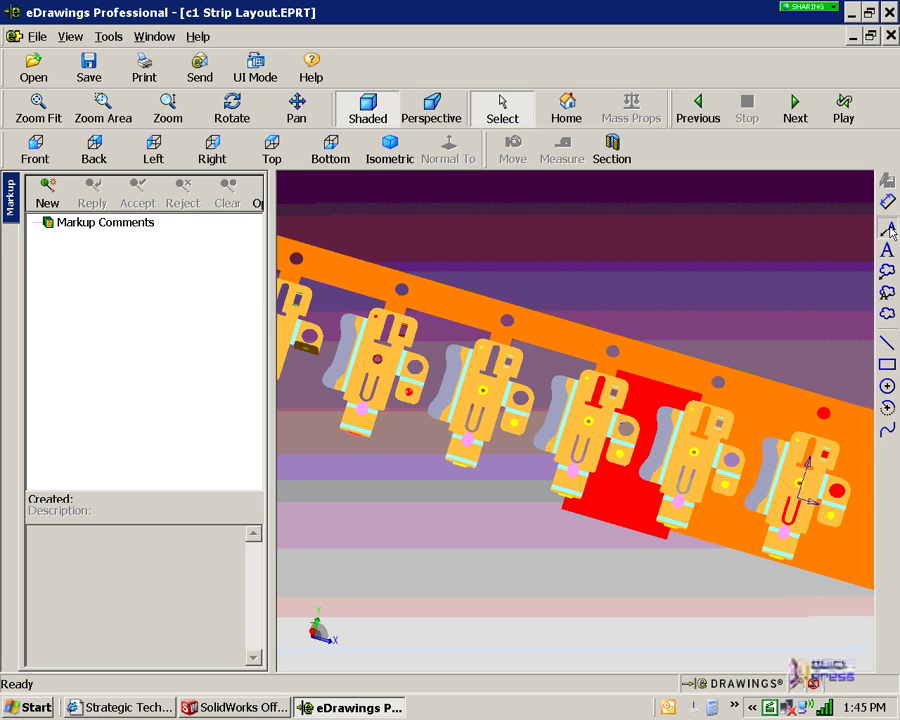
Add a leader note reading 'Split this punch' pointing at the red notch punch.
click(889, 230)
click(607, 513)
click(488, 597)
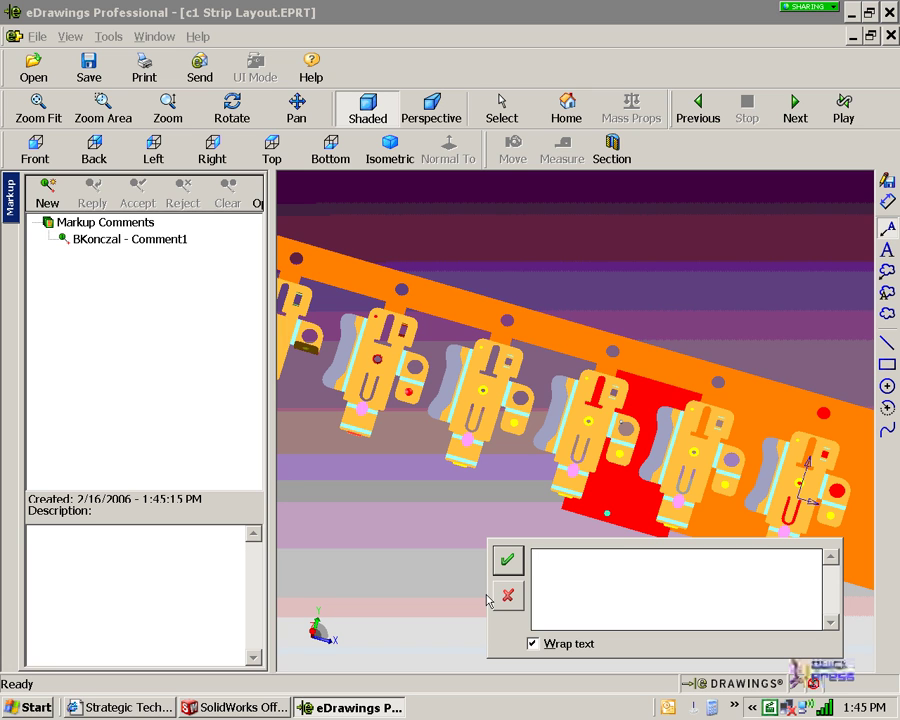
text(Split this )
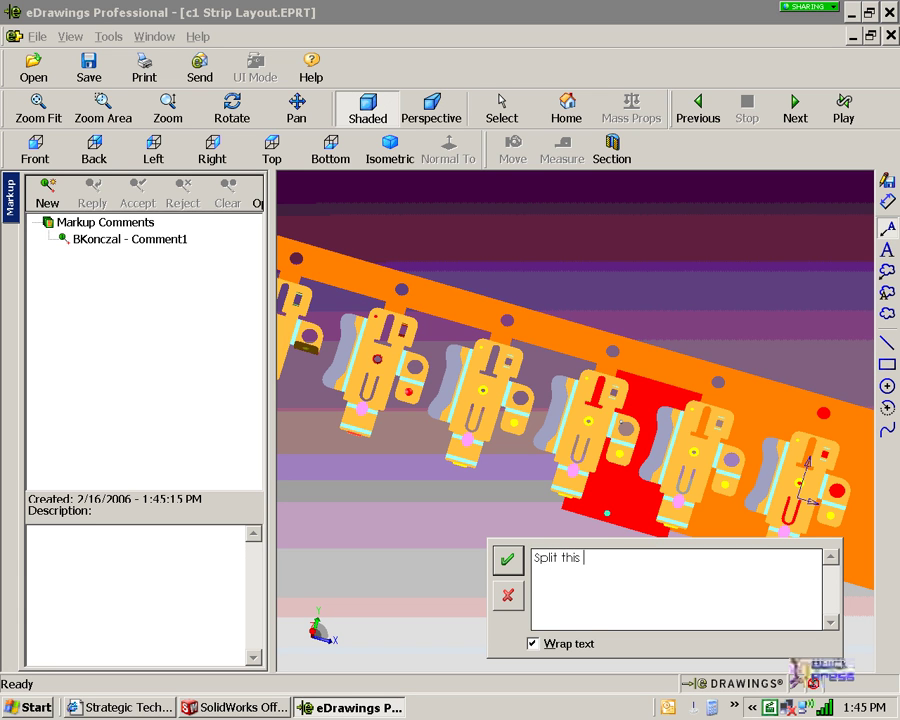
text(punch)
click(508, 560)
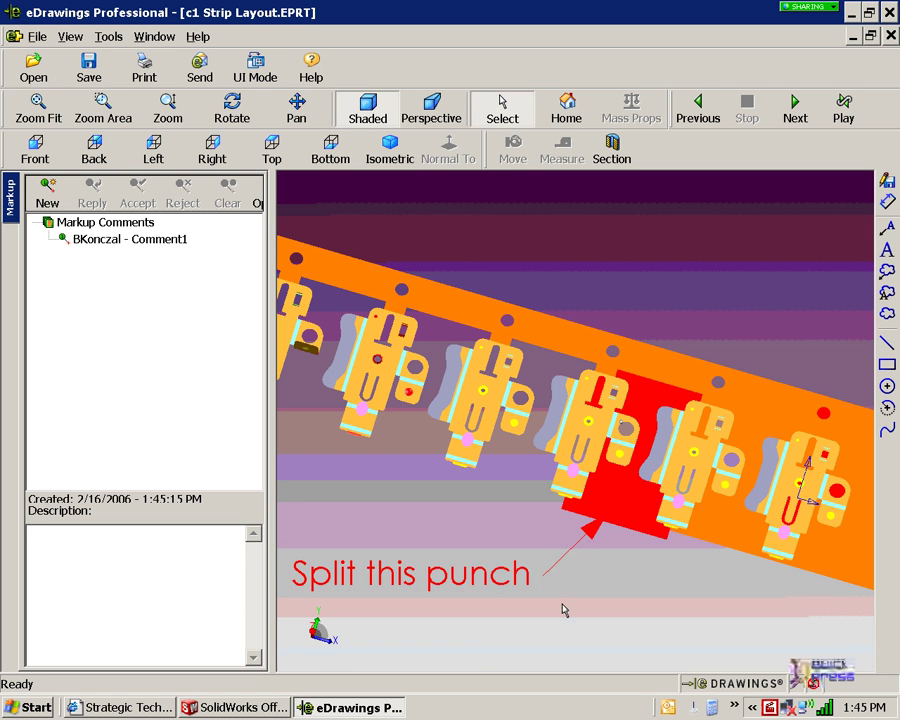
Add a second leader note 'Remove this station' placed above the strip at that station.
drag(562, 604, 563, 502)
click(889, 270)
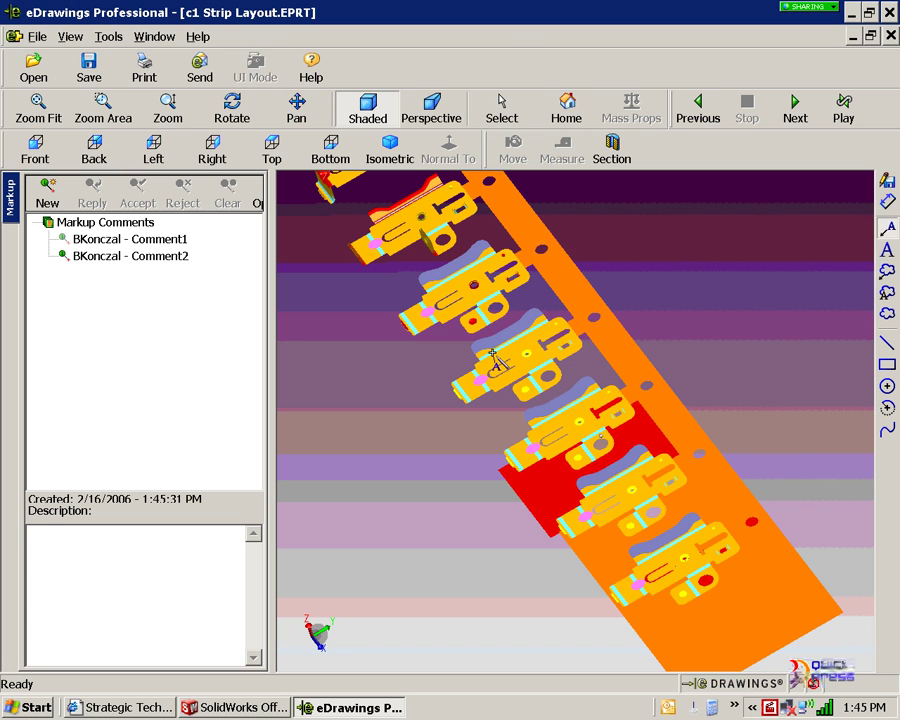
click(665, 251)
text(R)
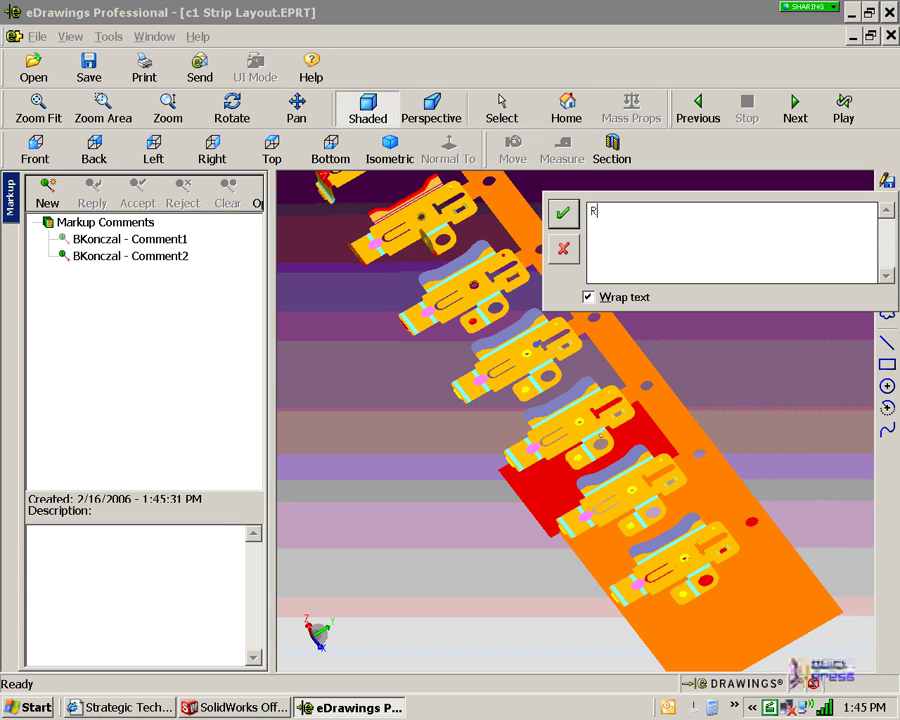
text(emove this station)
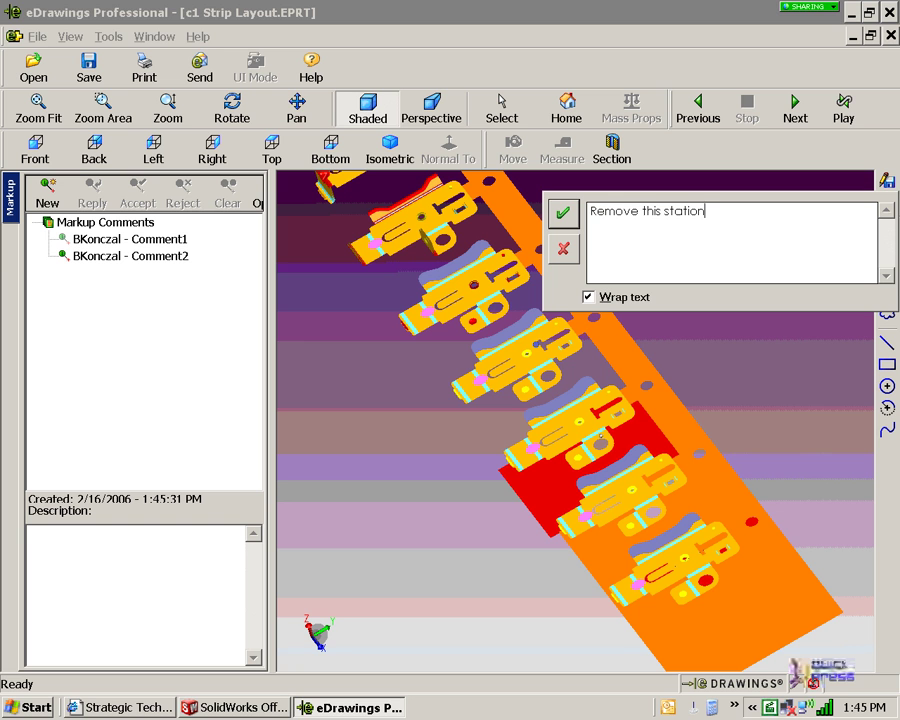
click(563, 212)
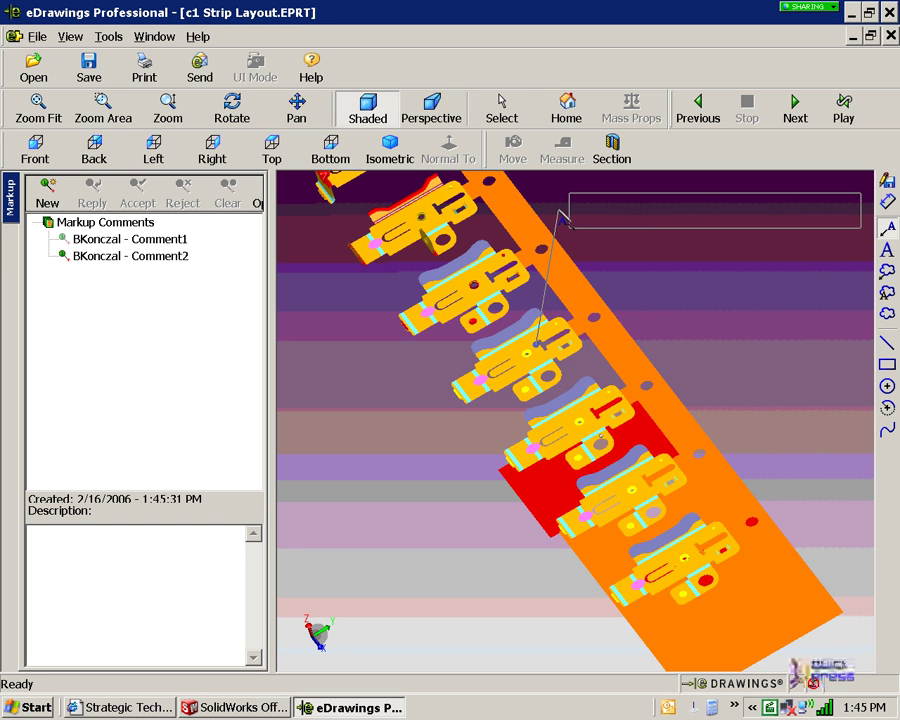
click(560, 212)
drag(576, 263, 613, 335)
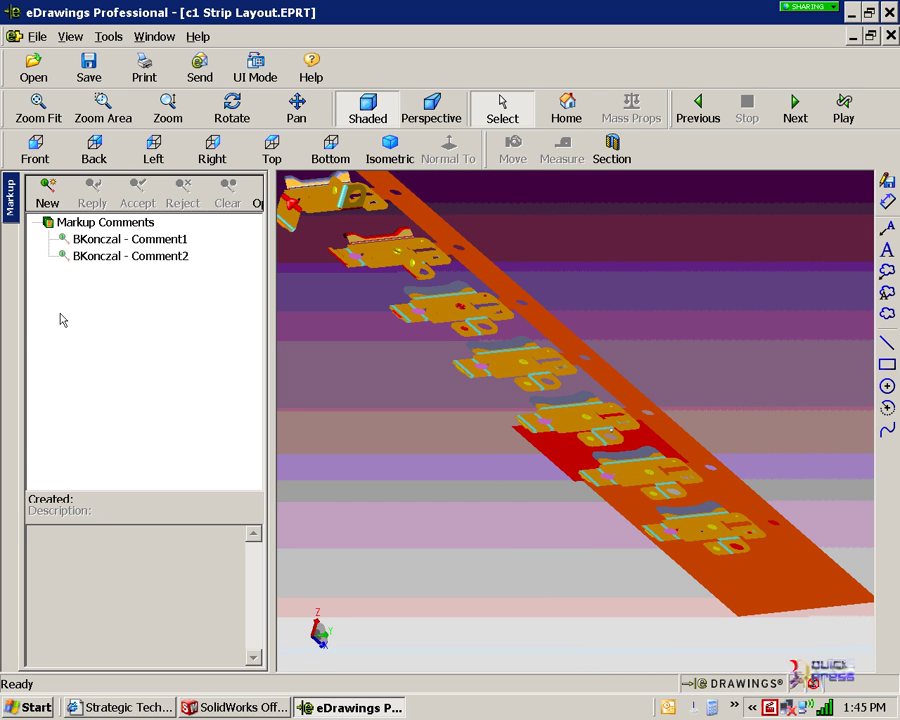
Review Comment1 and Comment2, cancel sending the file, and browse the File menu.
click(101, 243)
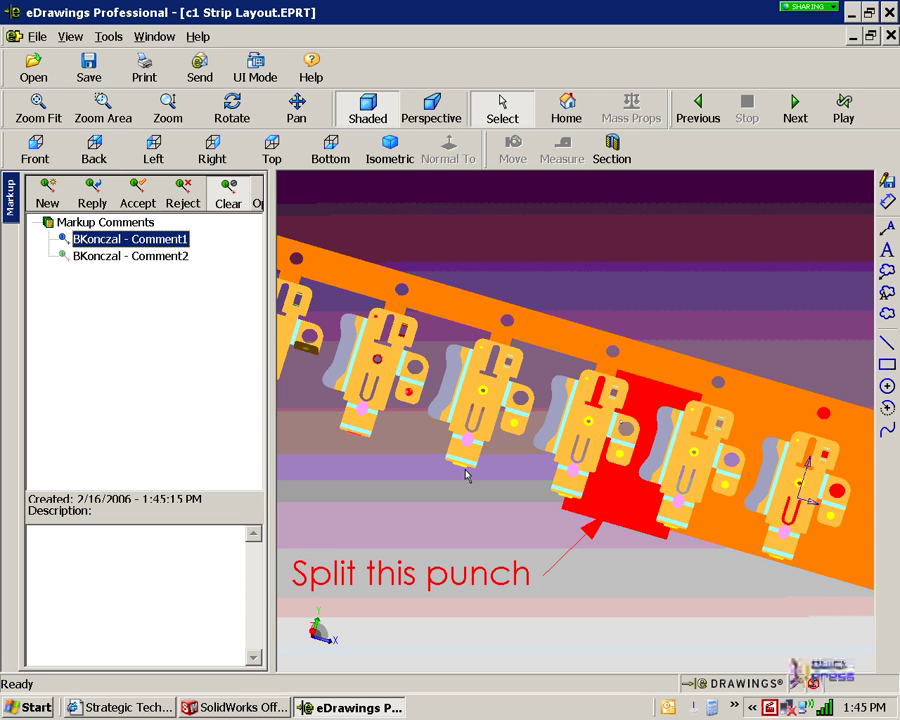
click(167, 258)
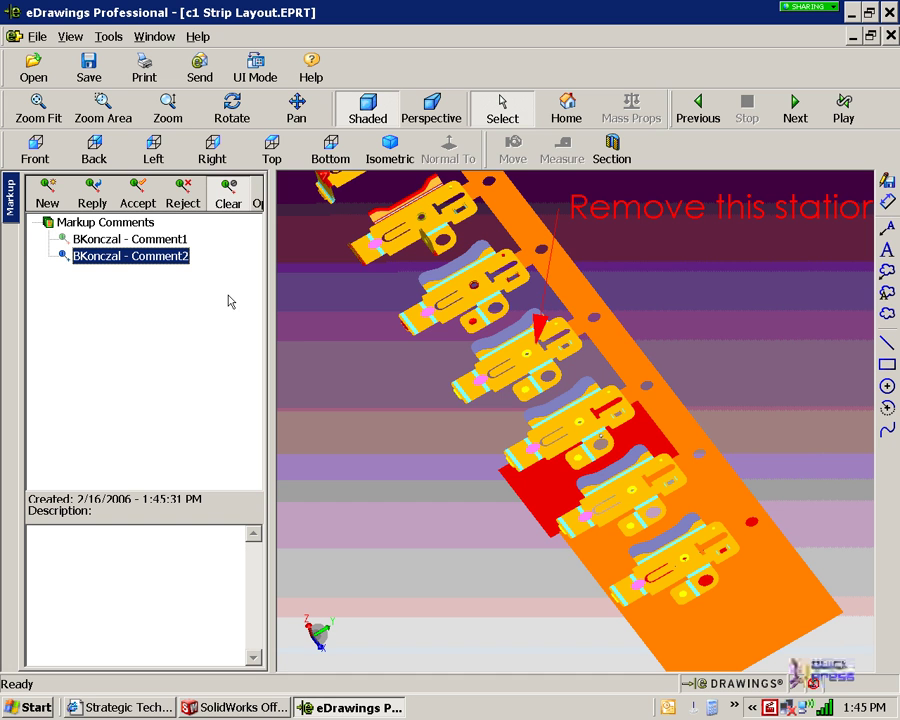
click(205, 70)
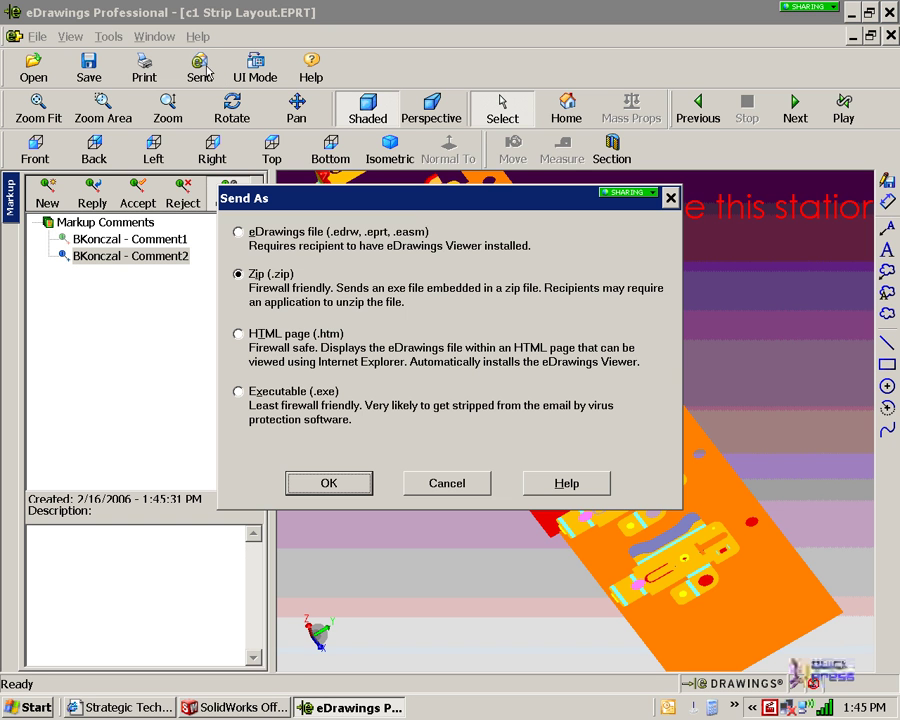
click(448, 486)
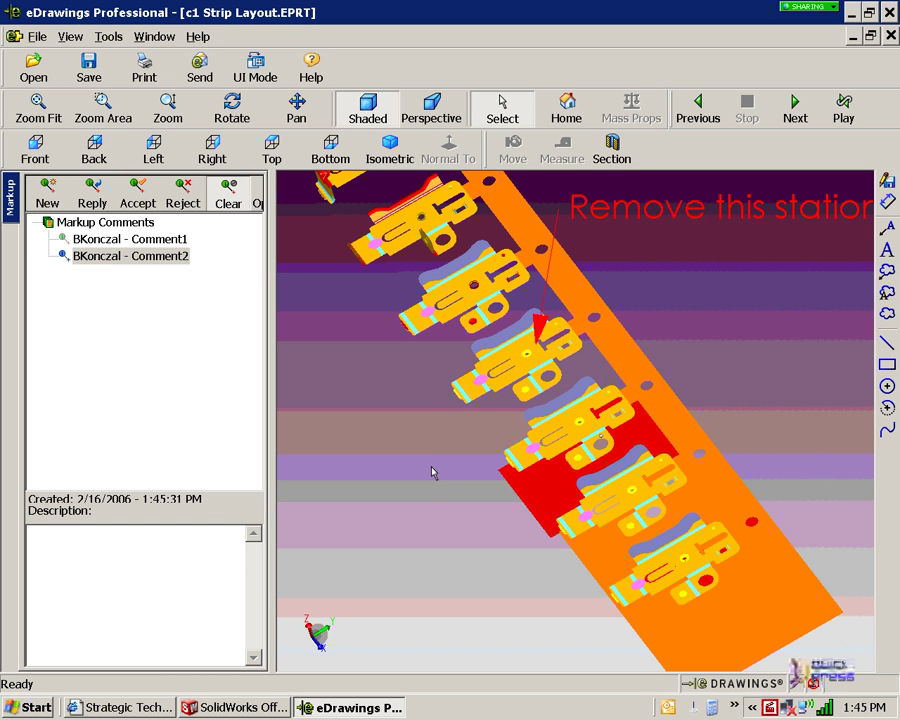
click(37, 37)
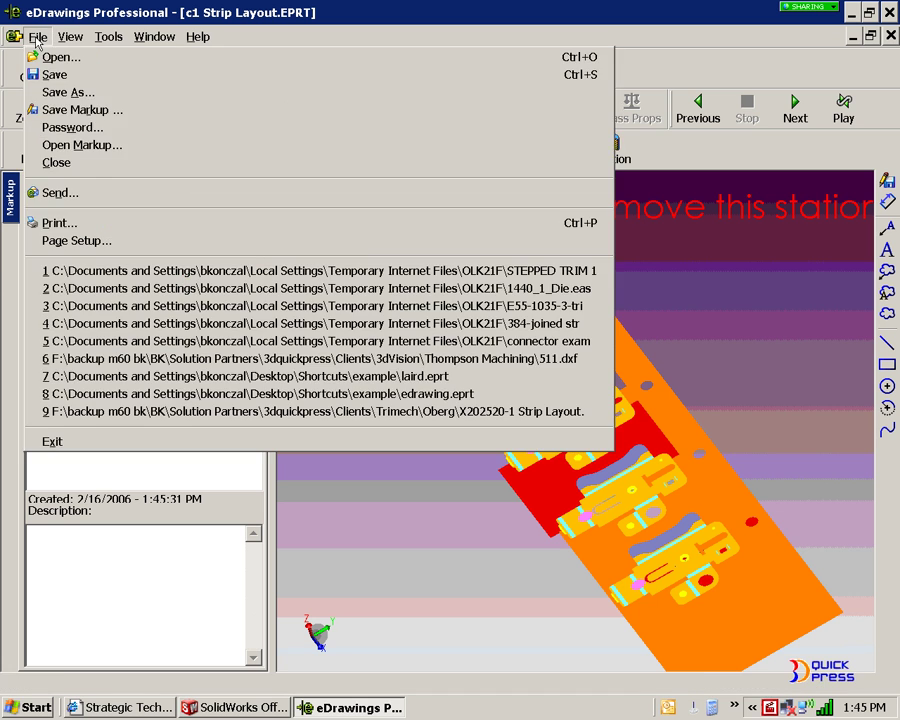
click(87, 252)
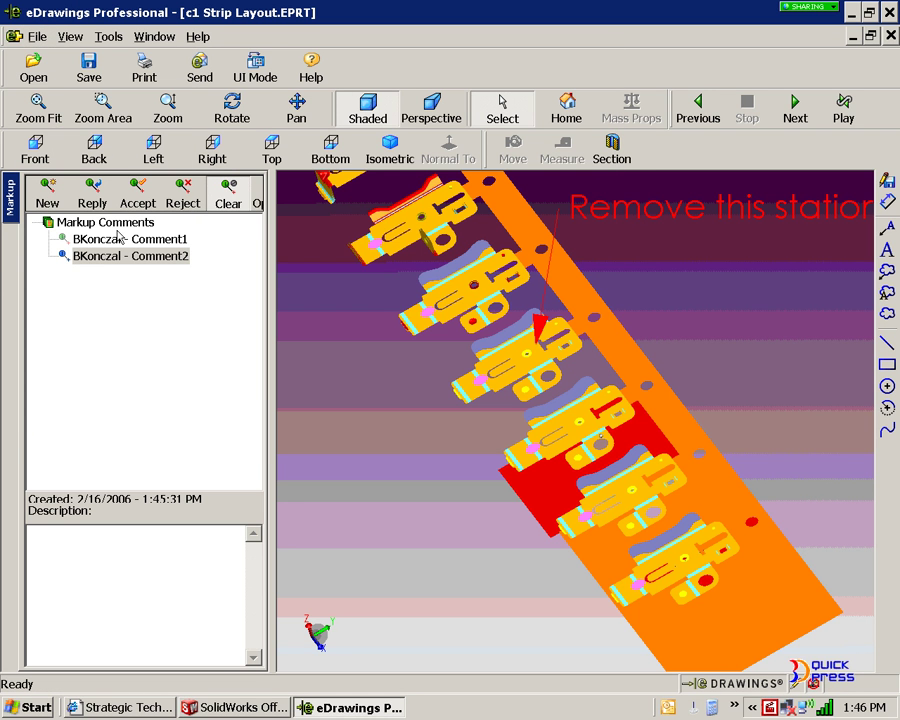
click(37, 37)
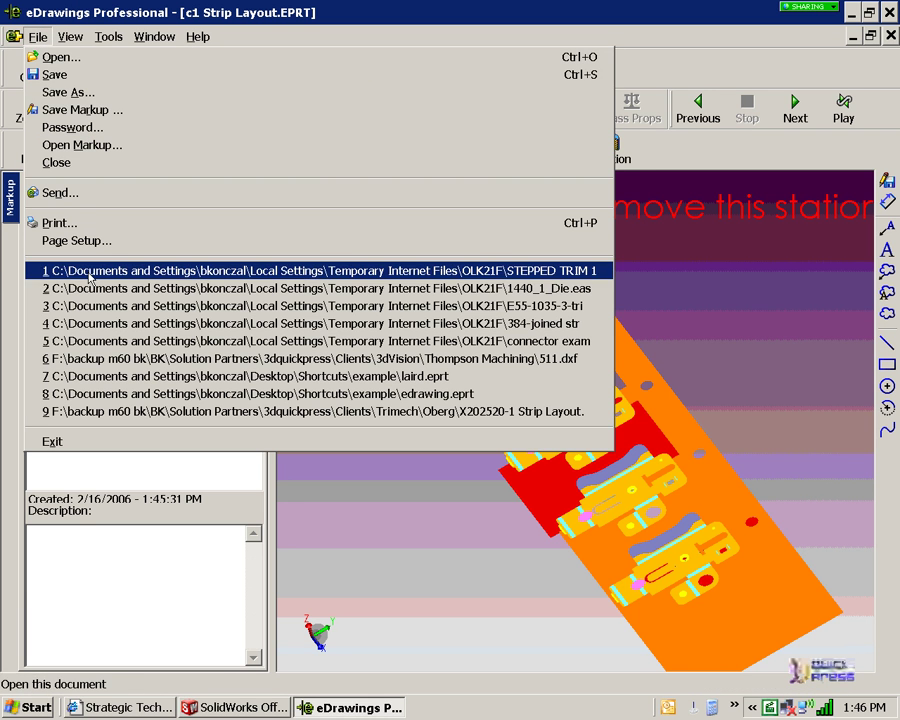
Close eDrawings without saving and delete every Export Strip and Punches feature from the part.
key(Escape)
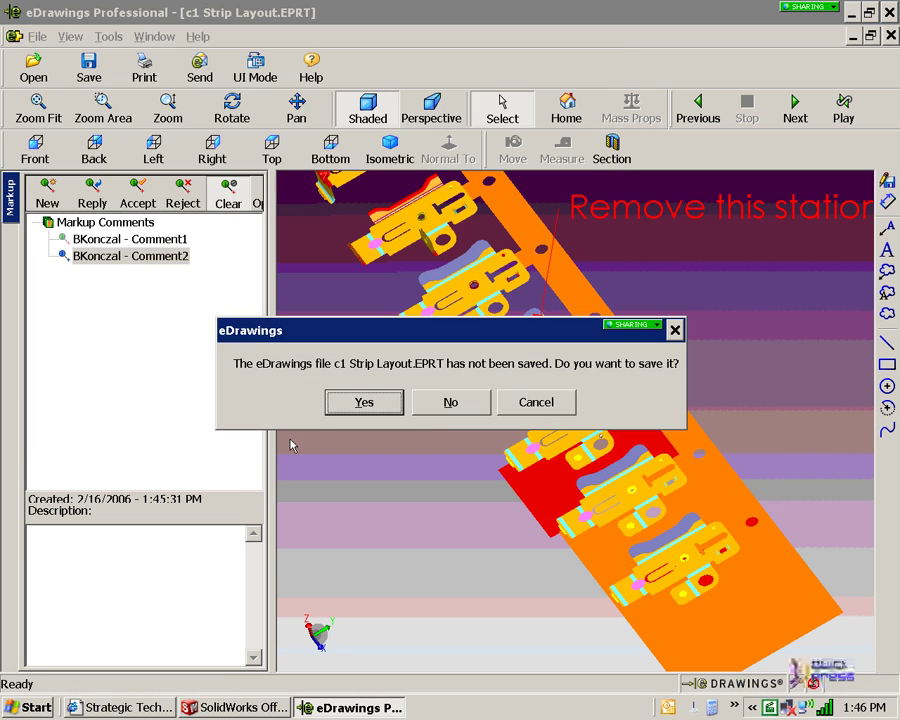
click(447, 346)
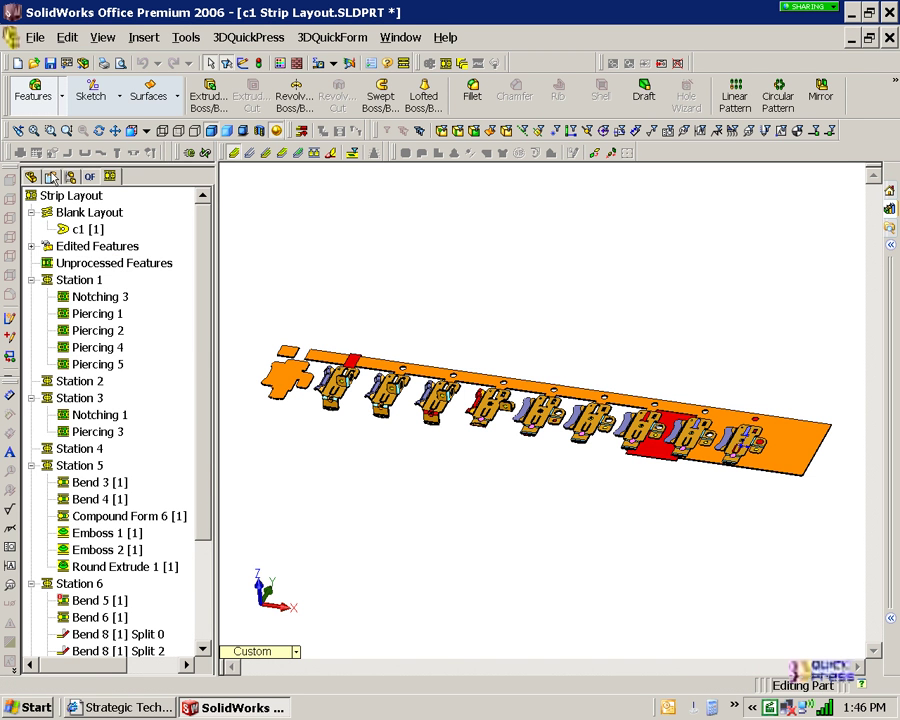
click(121, 431)
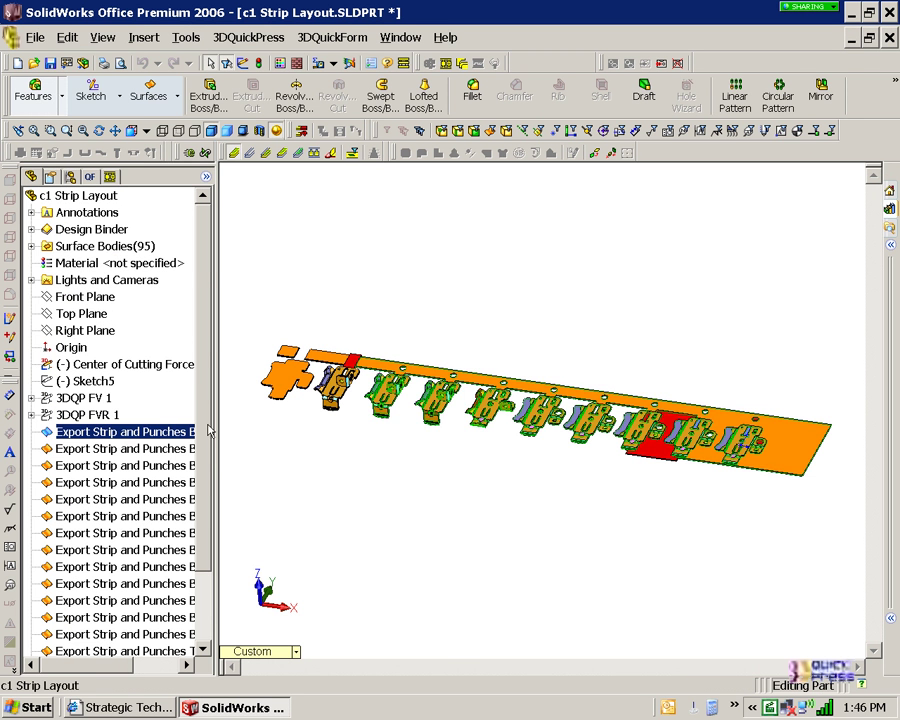
scroll(176, 620, down, 2)
shift+click(160, 634)
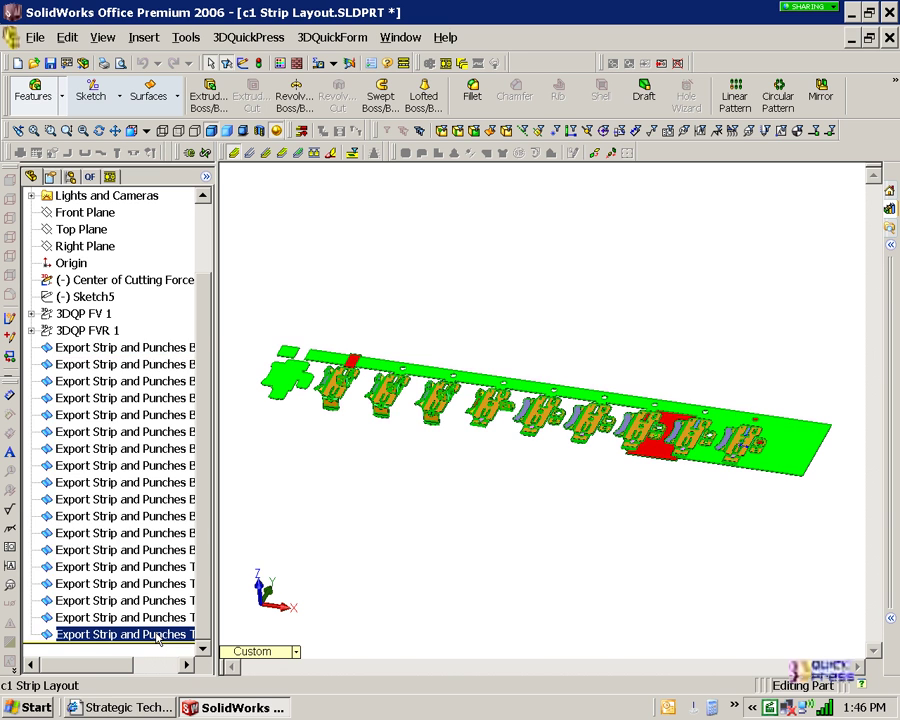
key(Delete)
key(Return)
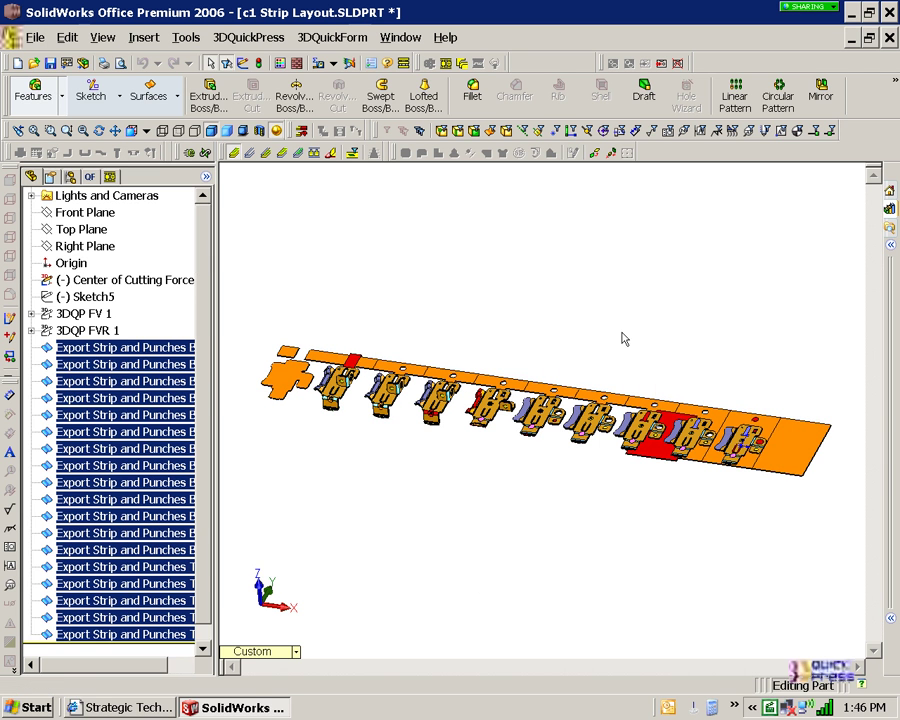
middle_drag(570, 342, 508, 317)
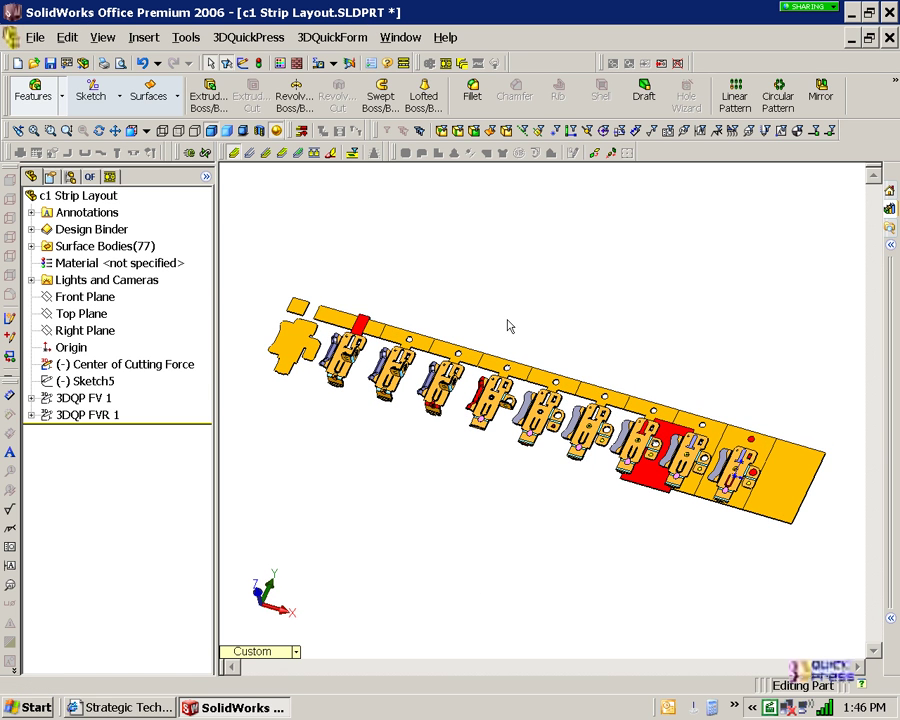
Start a Create Split Punch sketch on Notching 1 from the Strip Layout tree.
scroll(743, 484, down, 3)
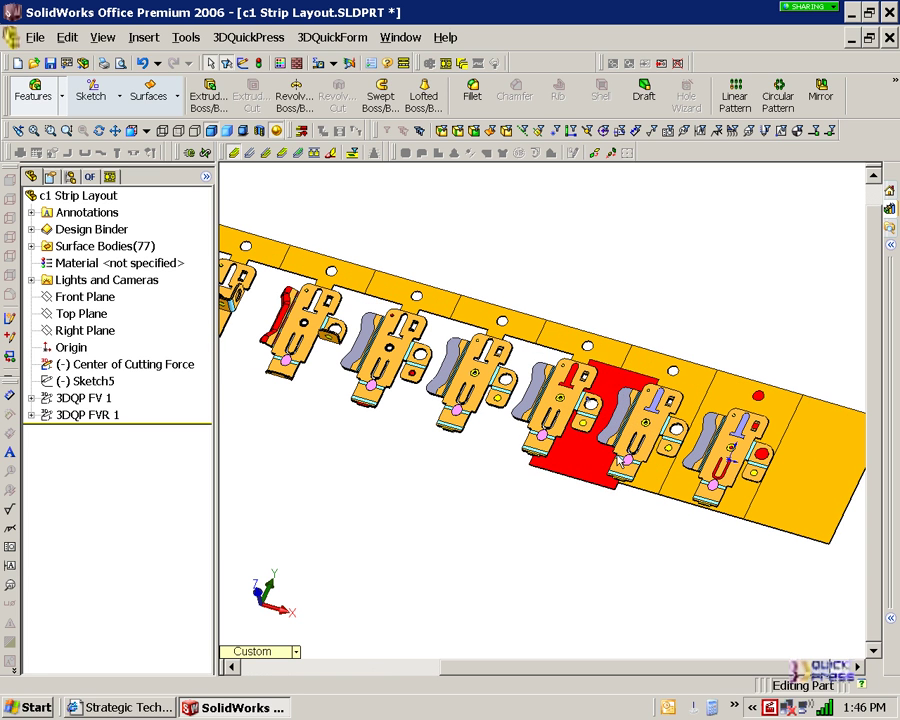
click(562, 482)
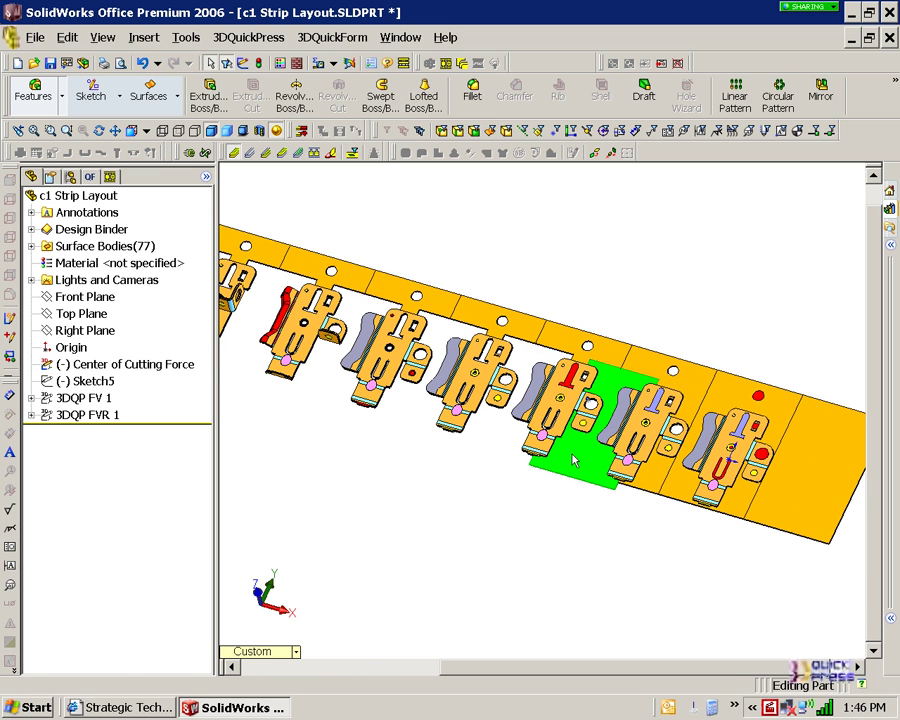
click(110, 177)
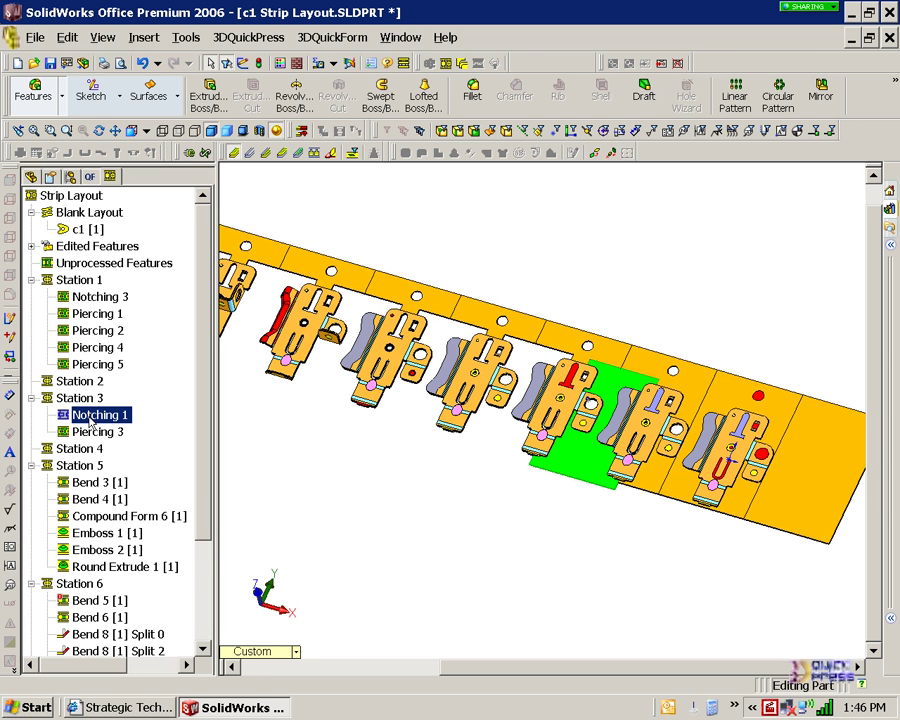
right_click(92, 421)
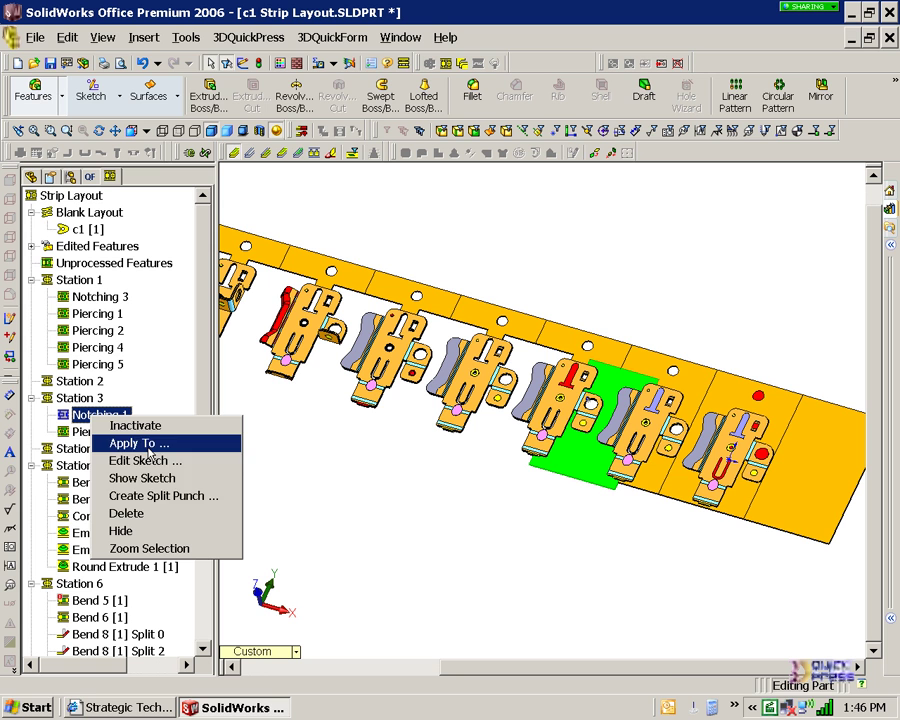
click(153, 496)
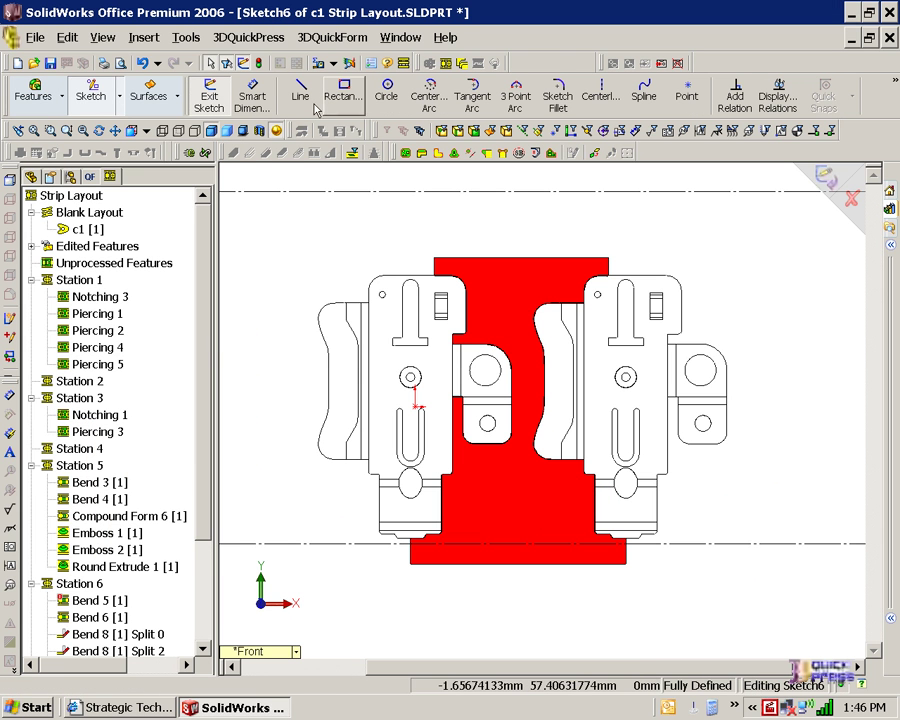
Draw upper and lower horizontal split lines across the red punch and finish the sketch.
click(300, 96)
click(456, 315)
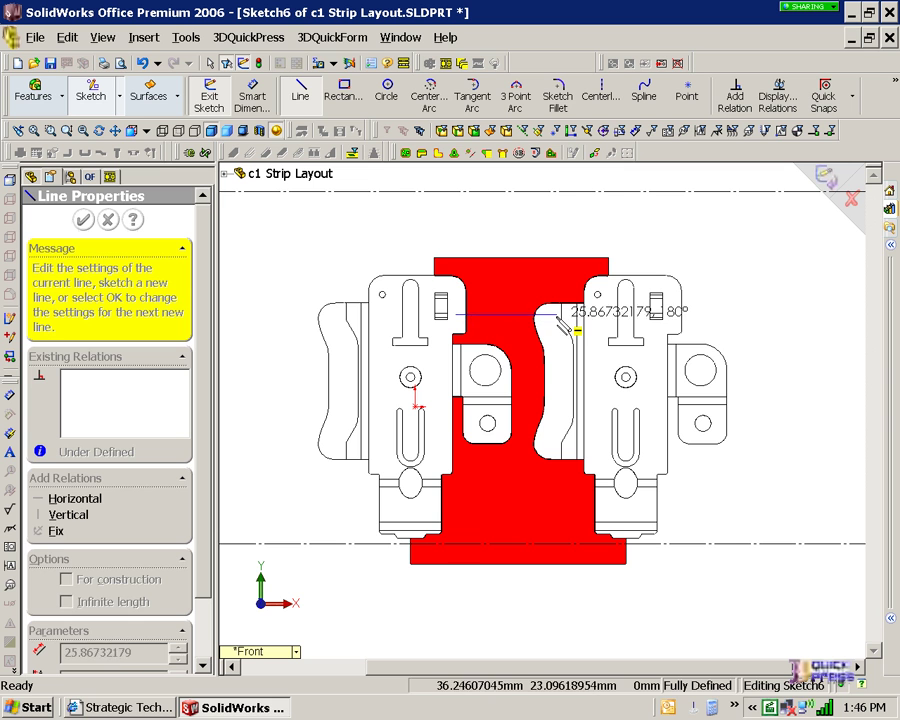
click(556, 315)
click(432, 507)
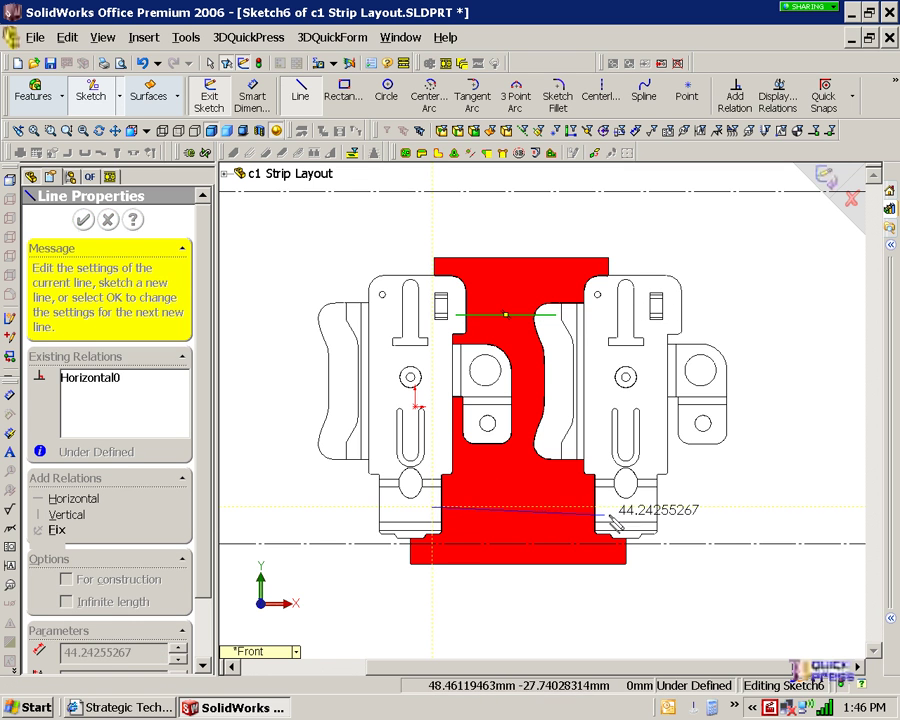
click(625, 507)
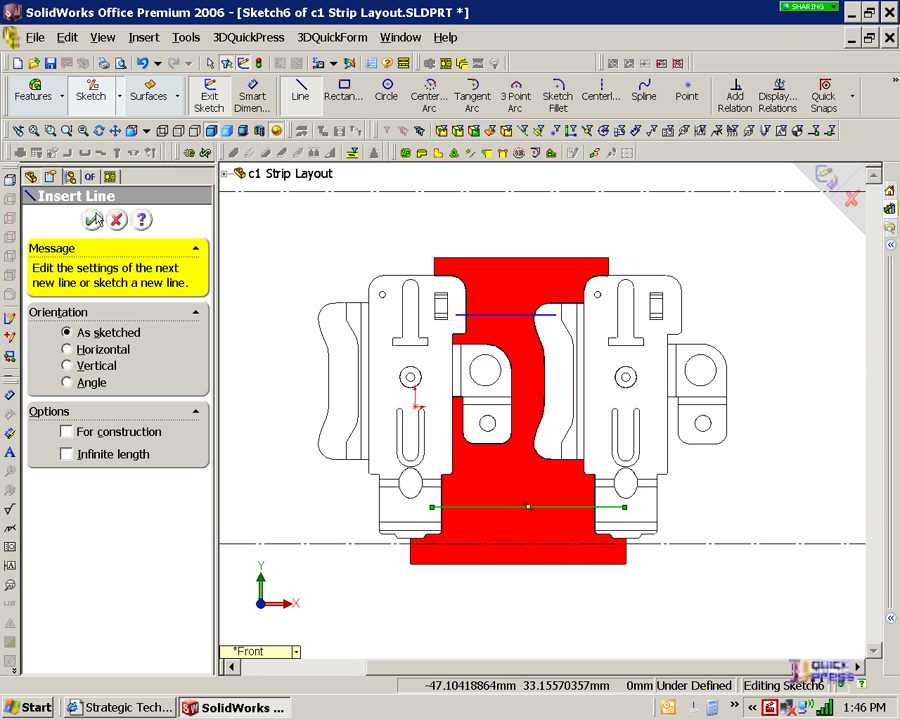
click(93, 219)
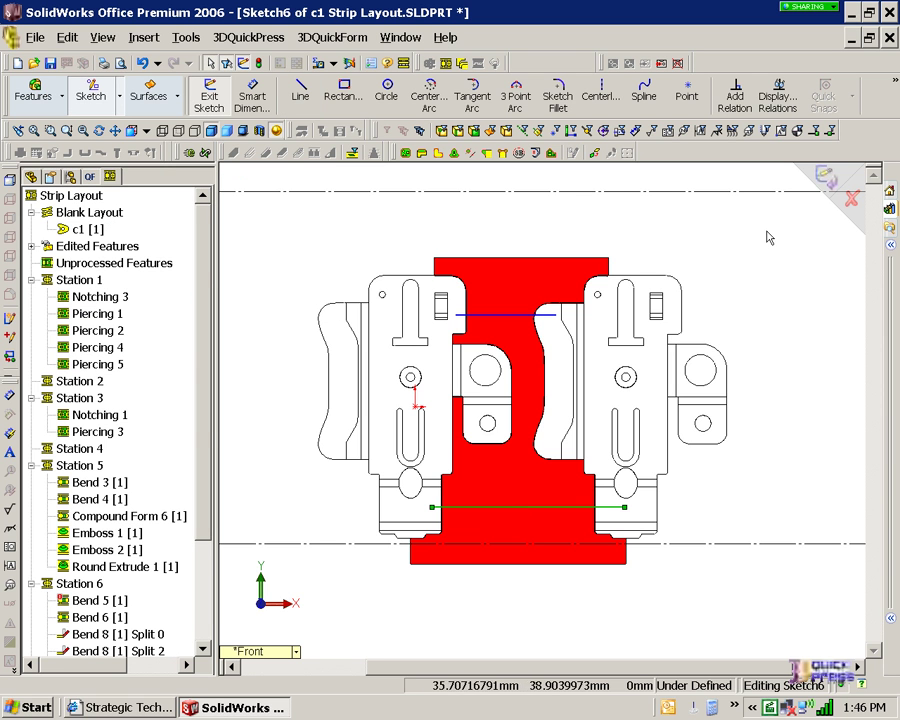
click(824, 176)
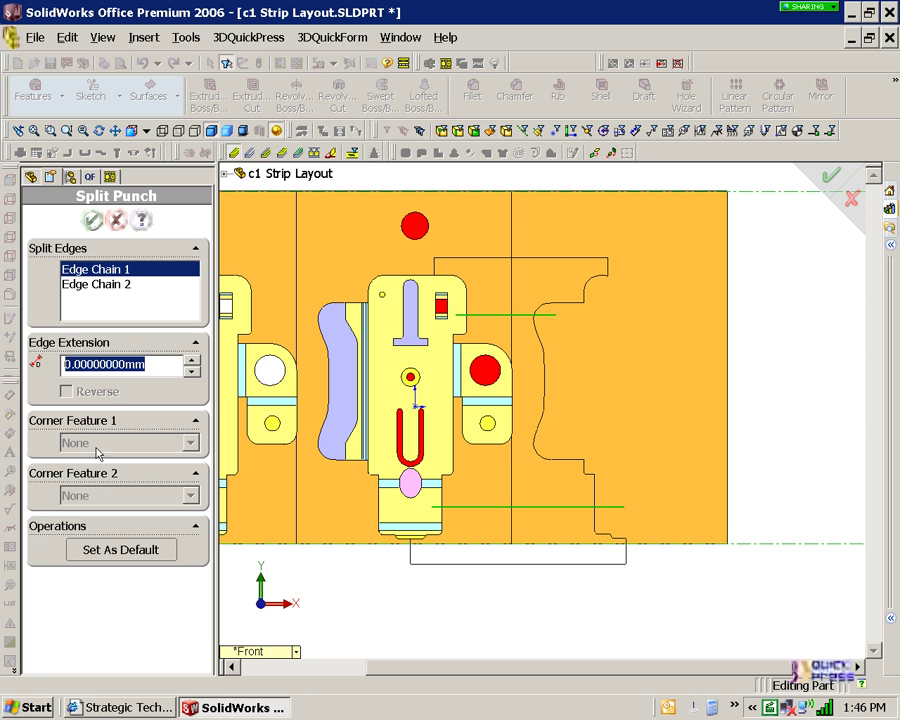
Accept Edge Chain 1 and 2 with 0 mm extension to split Notching 1 into three punches.
click(91, 219)
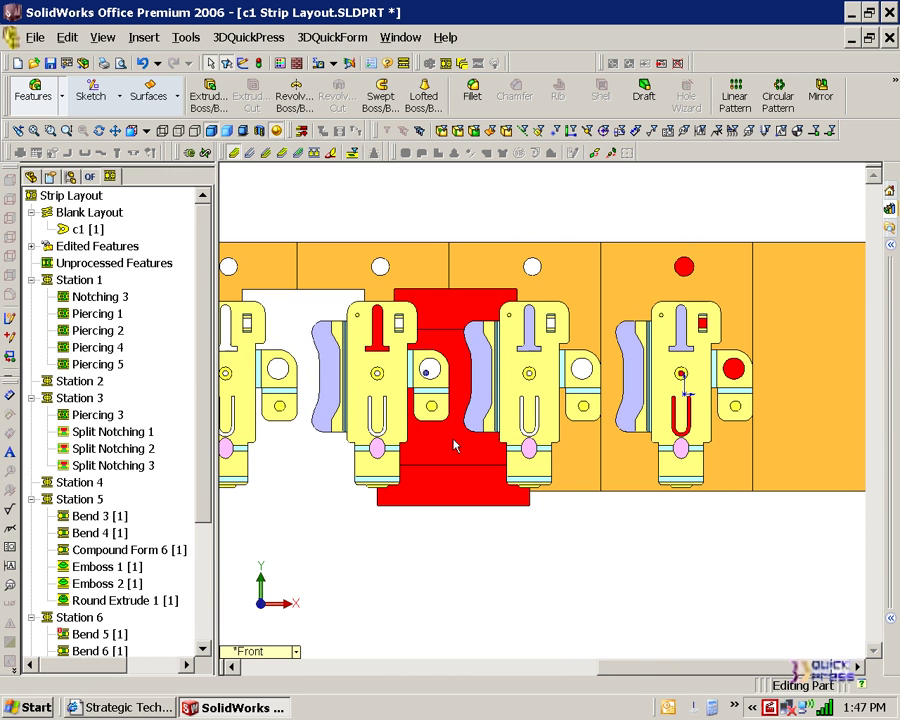
Move Split Notching 1 into Station 2 and Split Notching 3 into Station 4.
drag(110, 431, 100, 381)
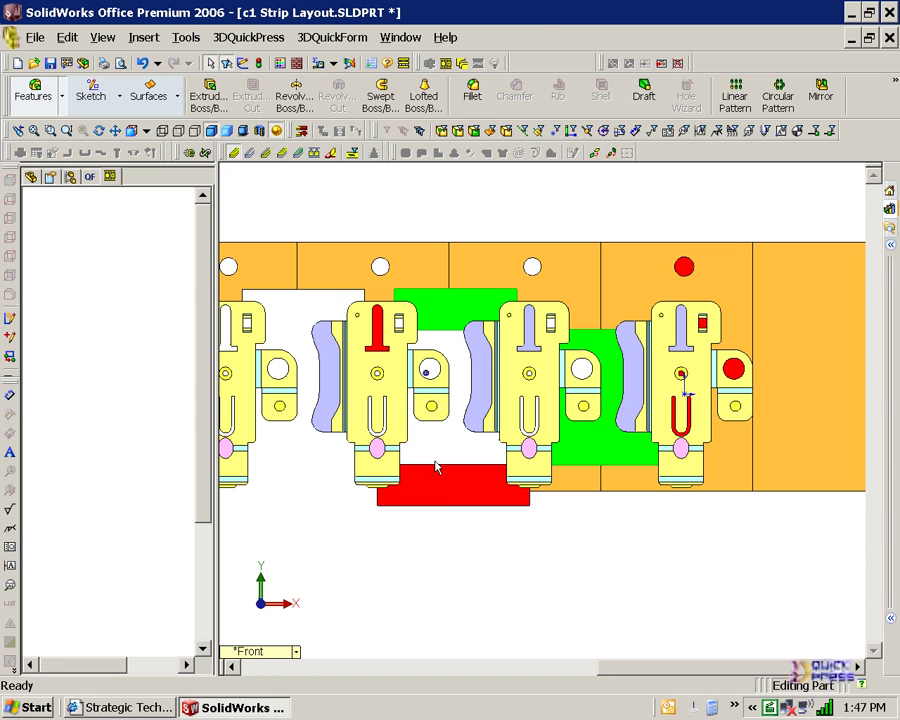
click(160, 463)
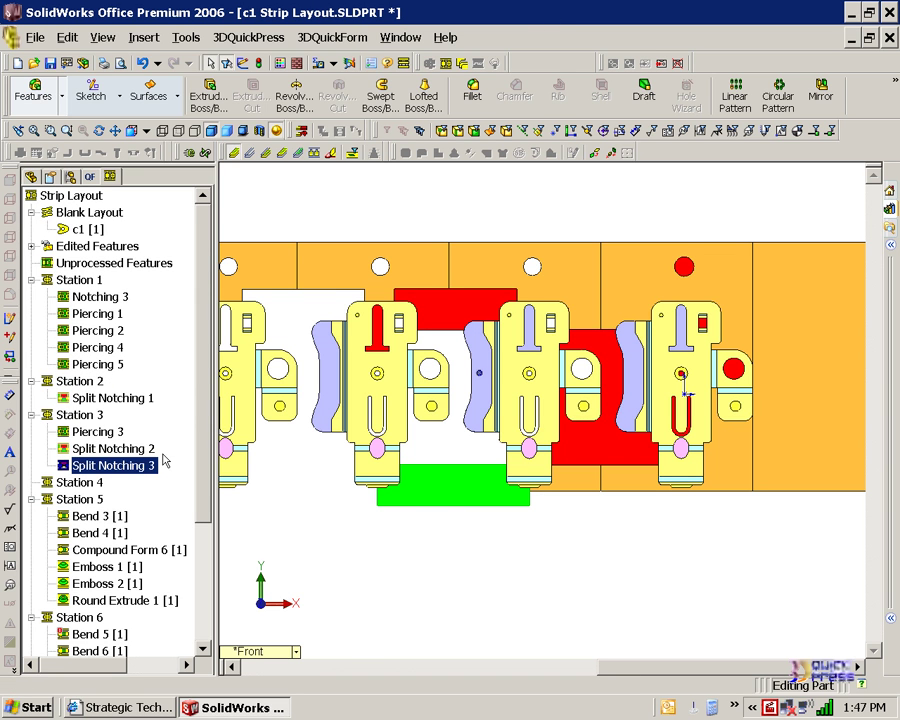
drag(165, 460, 88, 482)
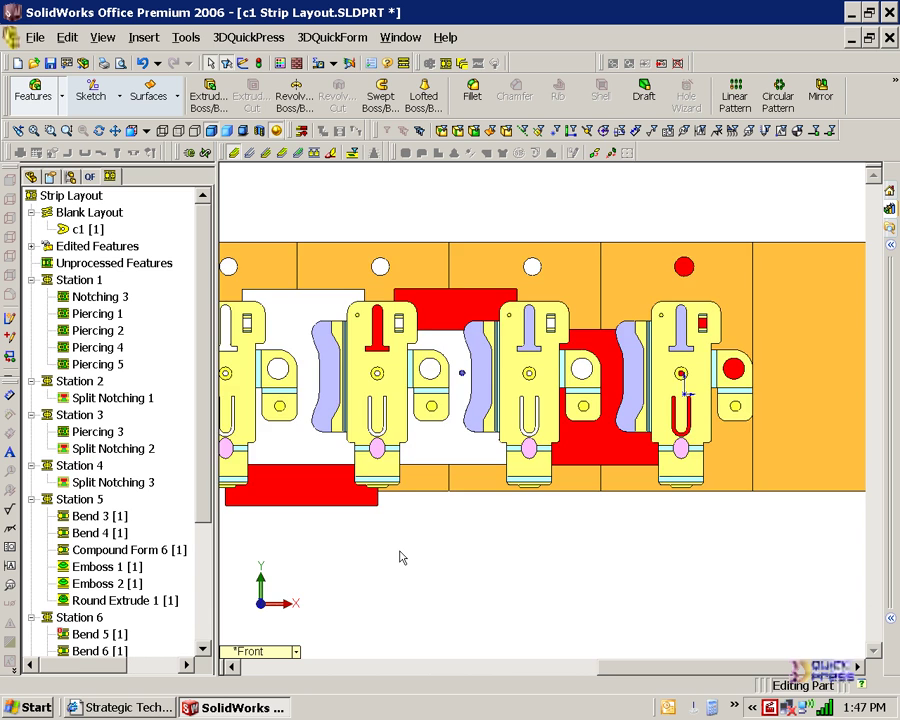
Move Piercing 2 and Piercing 4 together into Station 4.
key(f)
middle_drag(362, 486, 435, 421)
scroll(435, 421, down, 8)
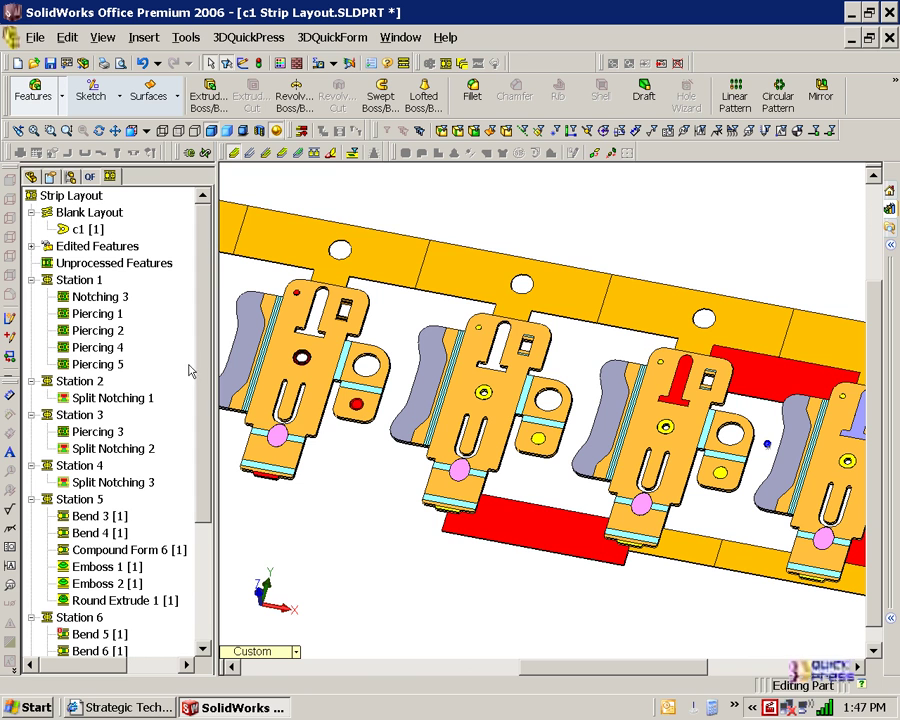
click(98, 331)
ctrl+click(97, 347)
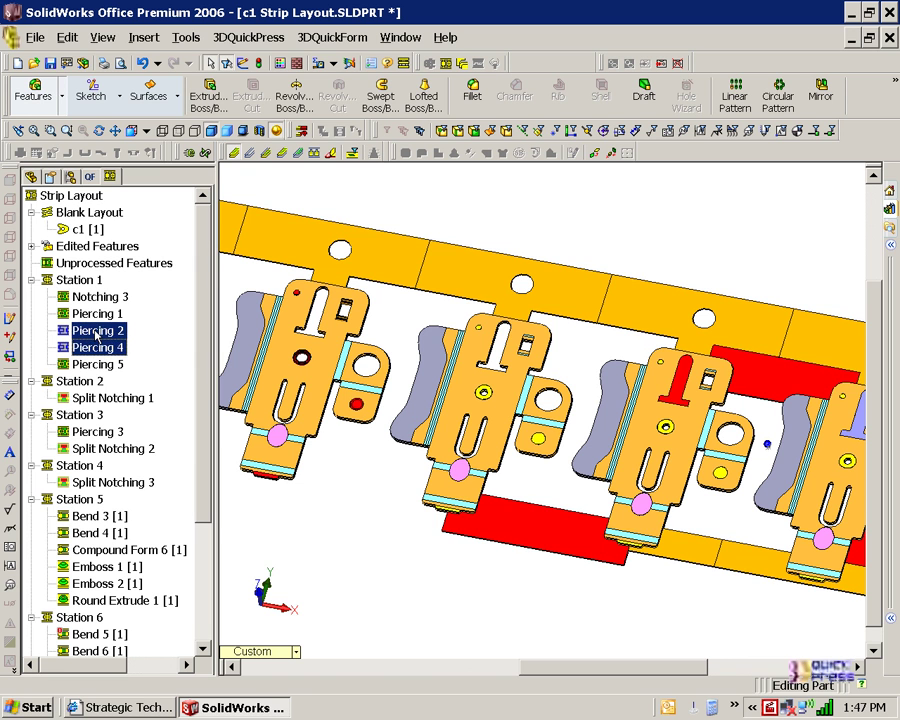
drag(97, 347, 86, 470)
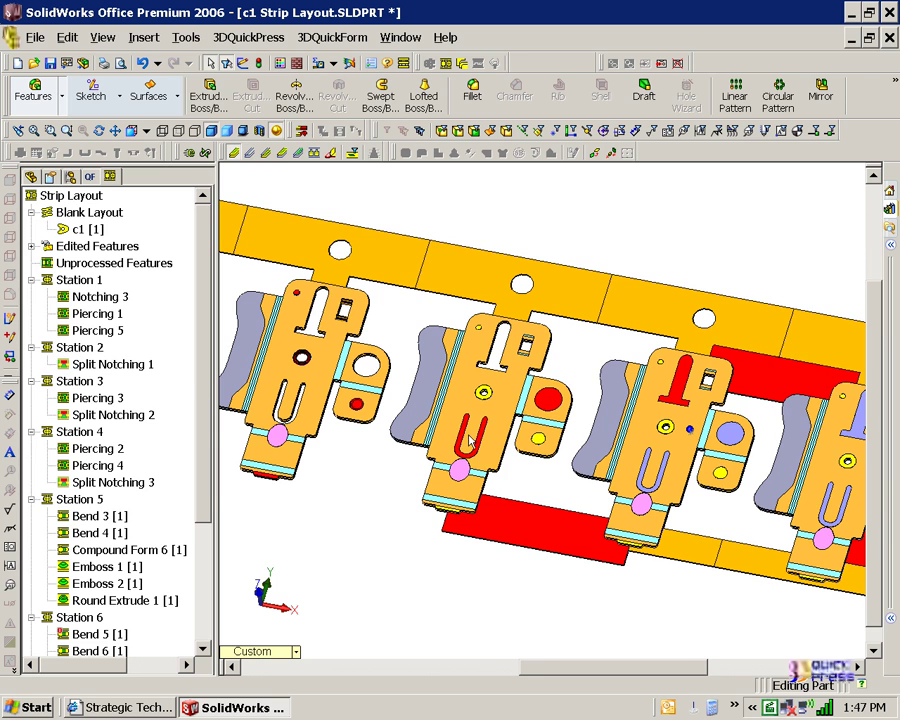
scroll(490, 420, up, 3)
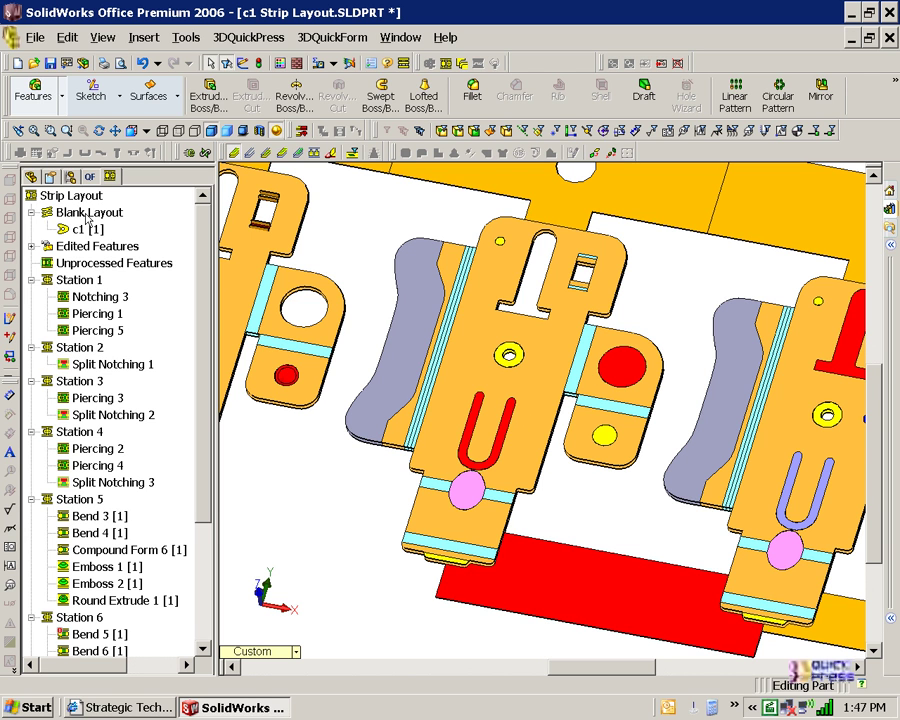
Remove one station at Station 4 using Remove Stations on the Strip Layout.
right_click(90, 197)
click(158, 245)
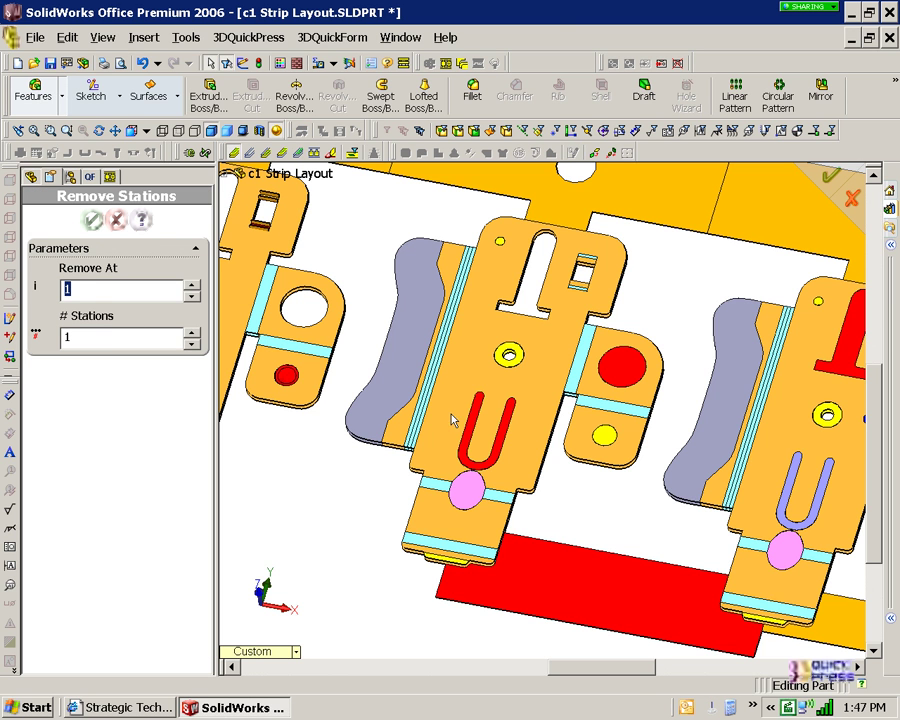
click(458, 378)
click(91, 219)
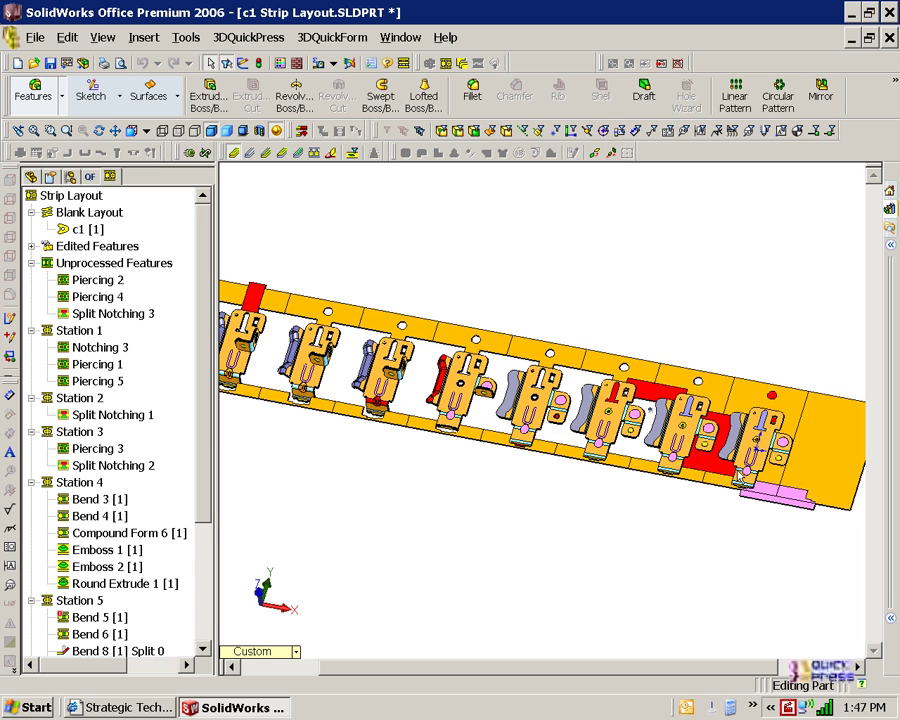
Move Piercing 2 and Piercing 4 together into Station 1.
click(112, 282)
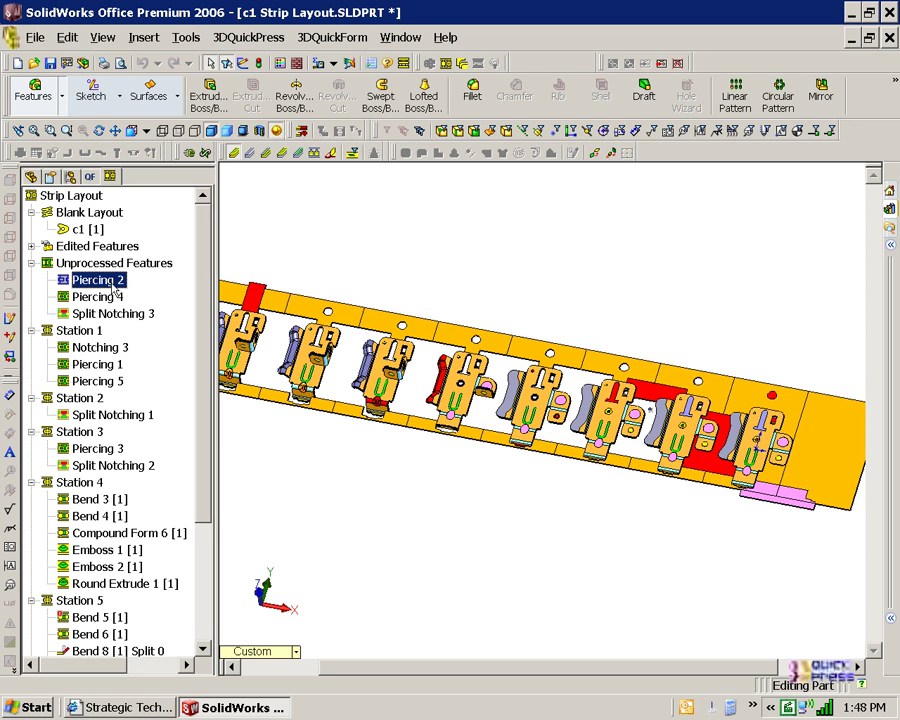
ctrl+click(112, 299)
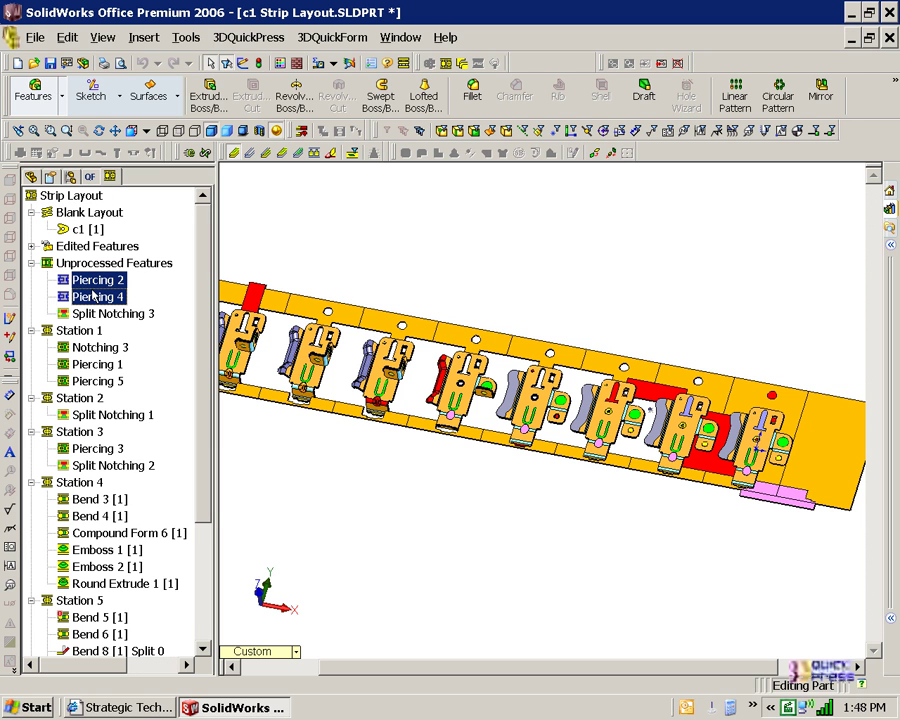
drag(85, 297, 92, 341)
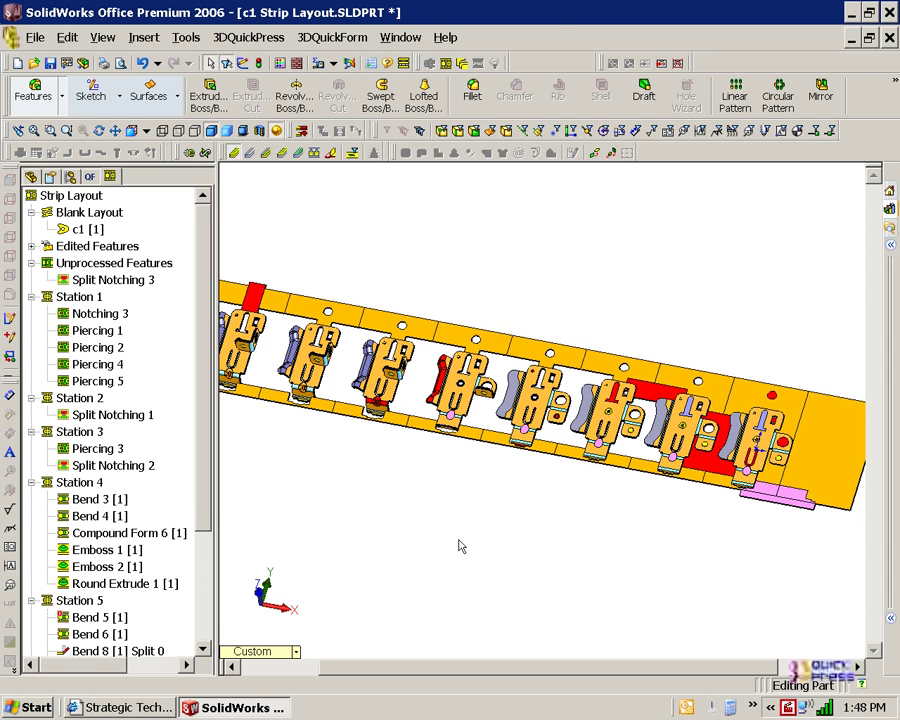
Assign the Split Notching 3 punch to Station 3, leaving no unprocessed features.
click(779, 505)
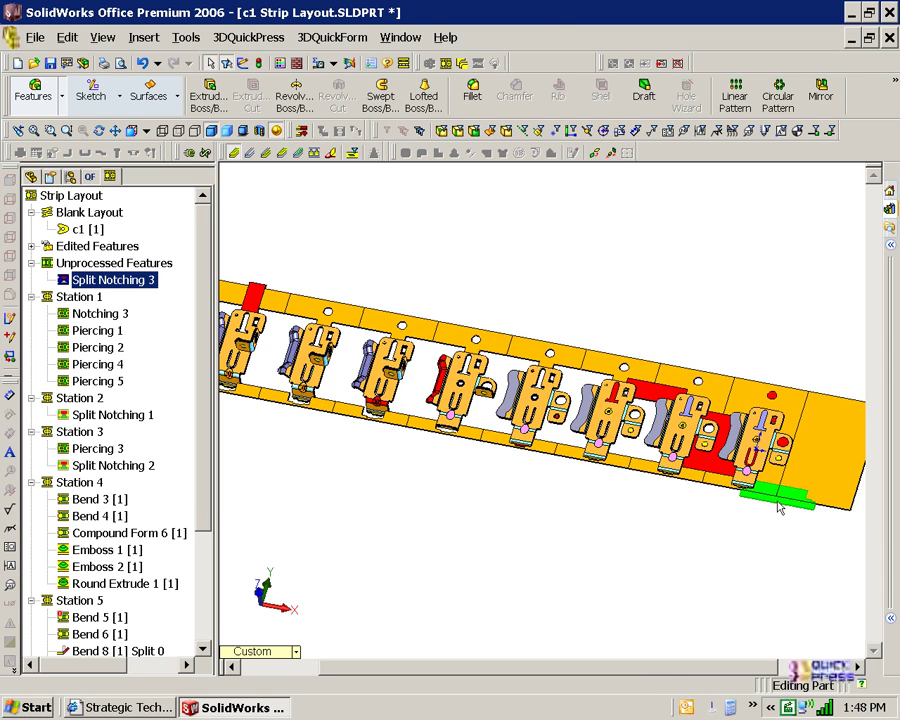
drag(99, 280, 96, 431)
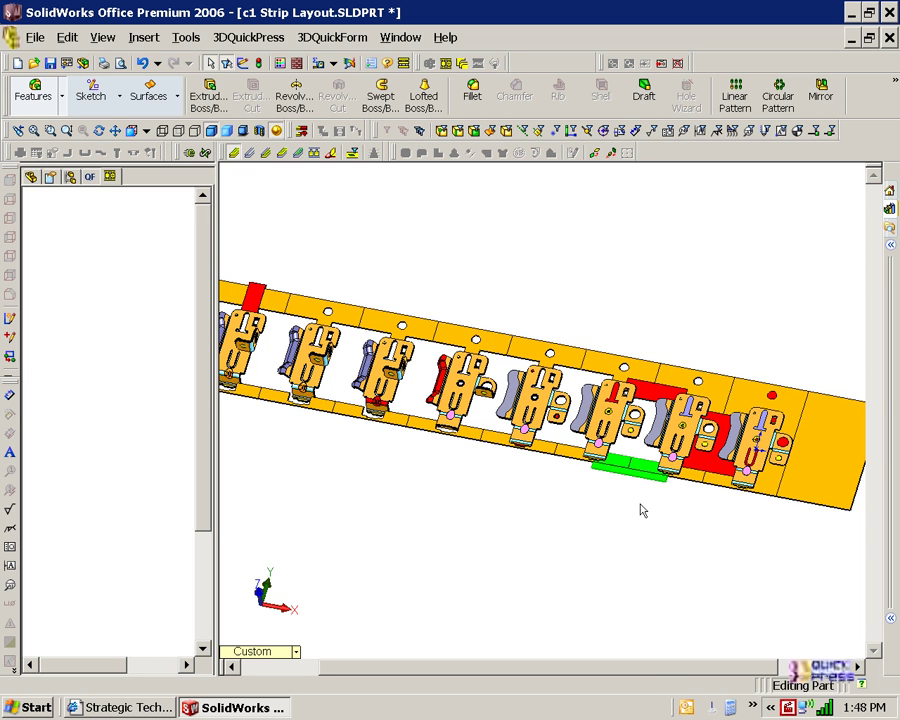
scroll(545, 522, down, 3)
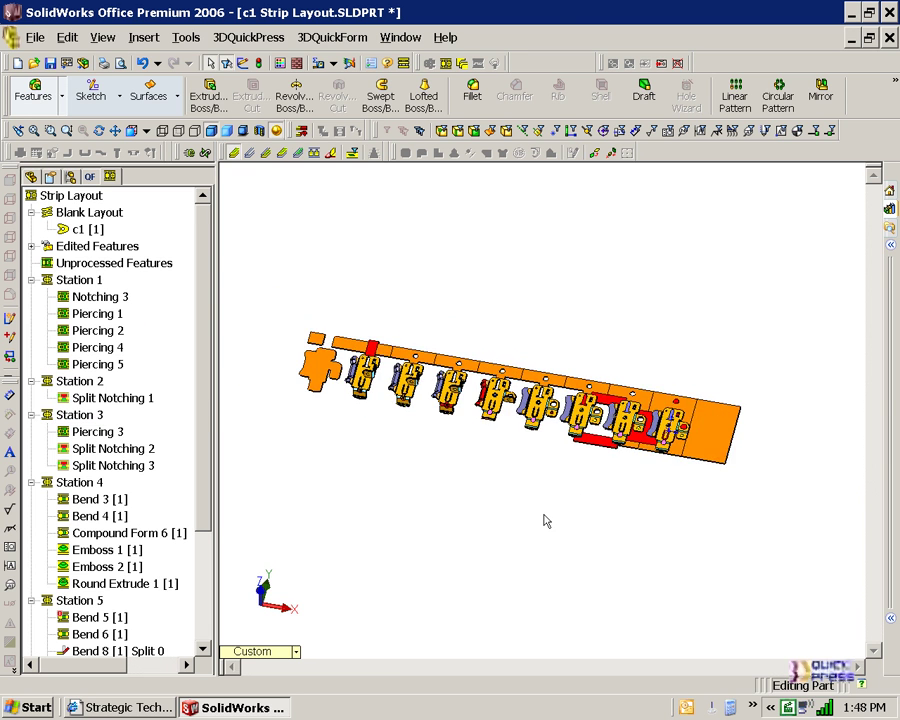
scroll(495, 422, up, 2)
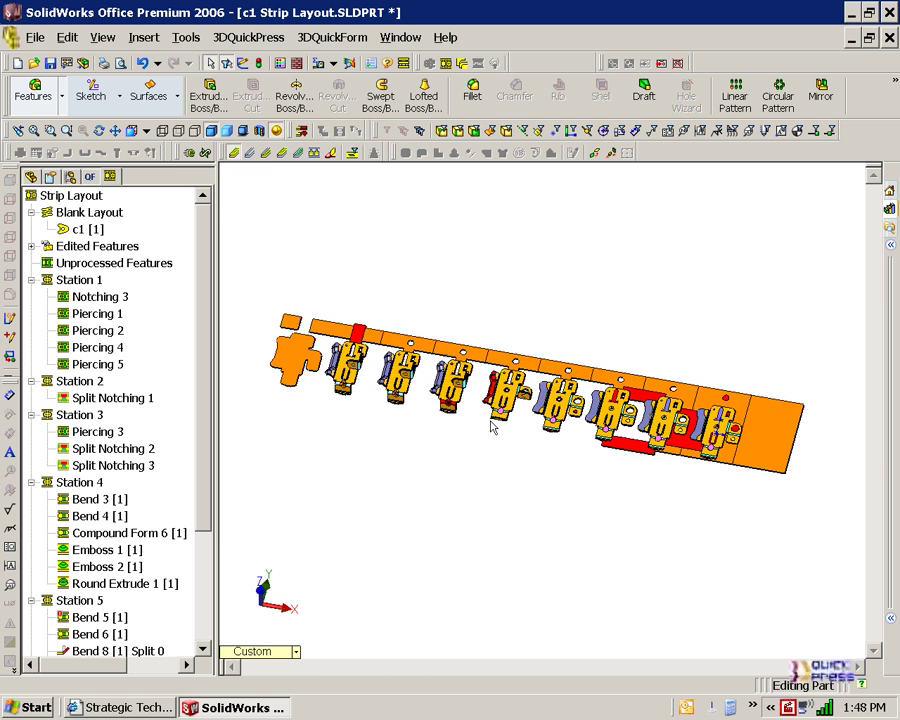
click(35, 37)
click(96, 535)
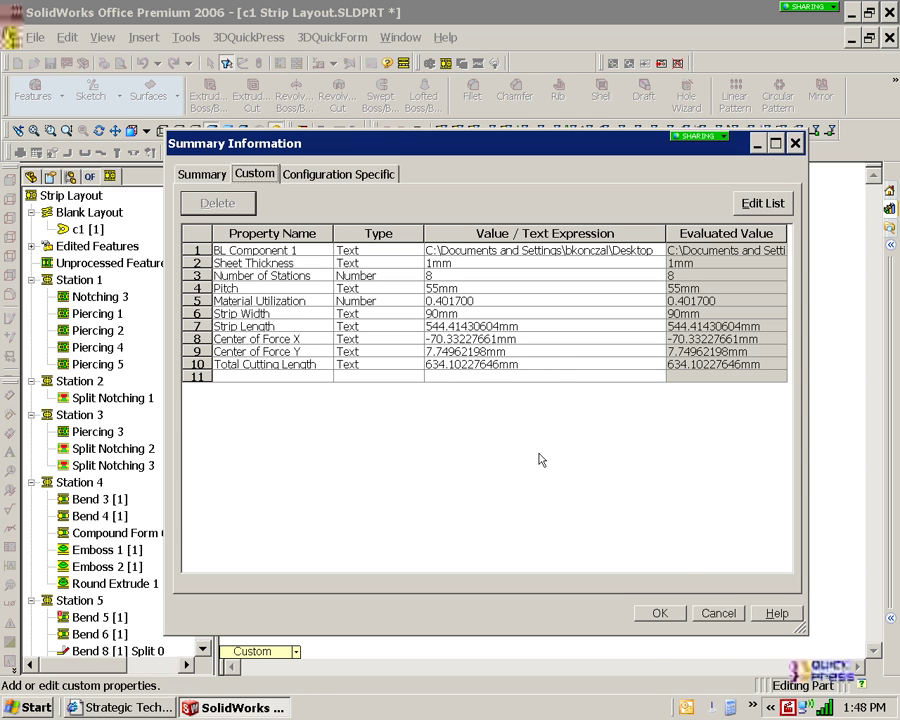
click(709, 614)
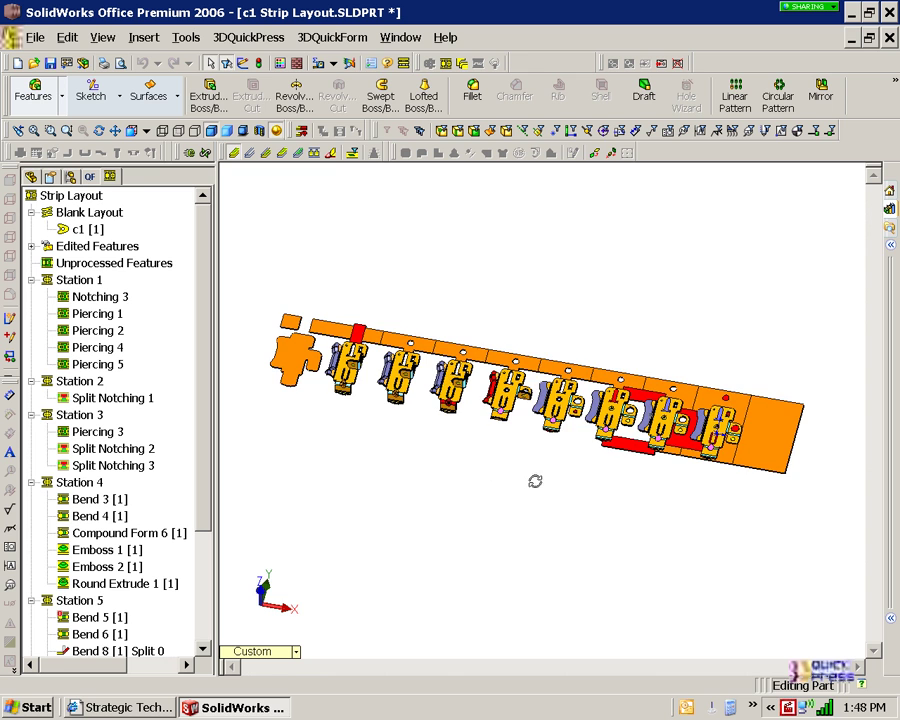
middle_drag(535, 481, 512, 458)
scroll(579, 458, up, 3)
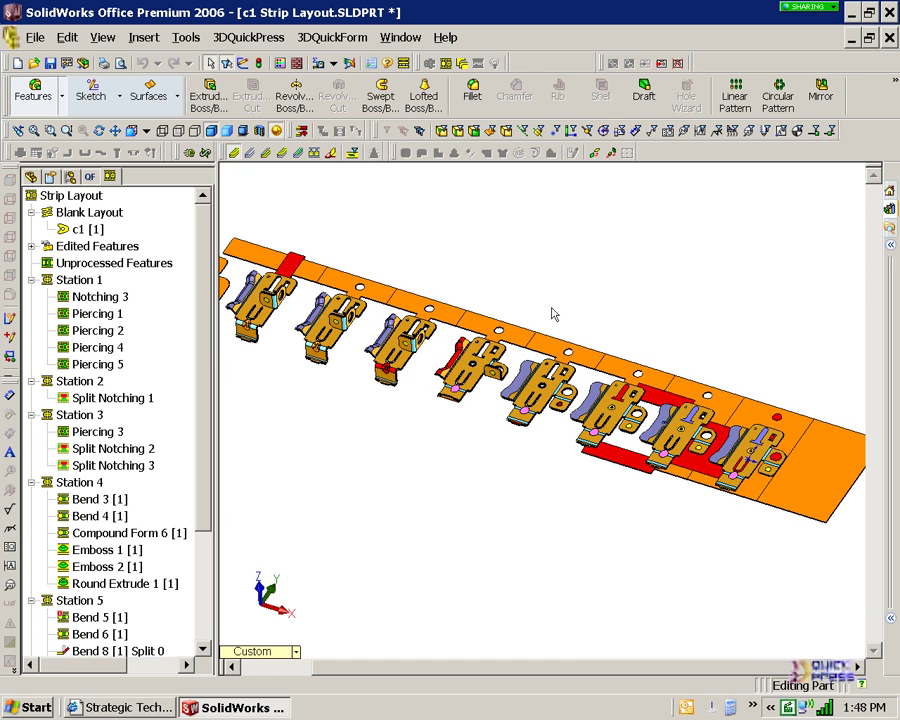